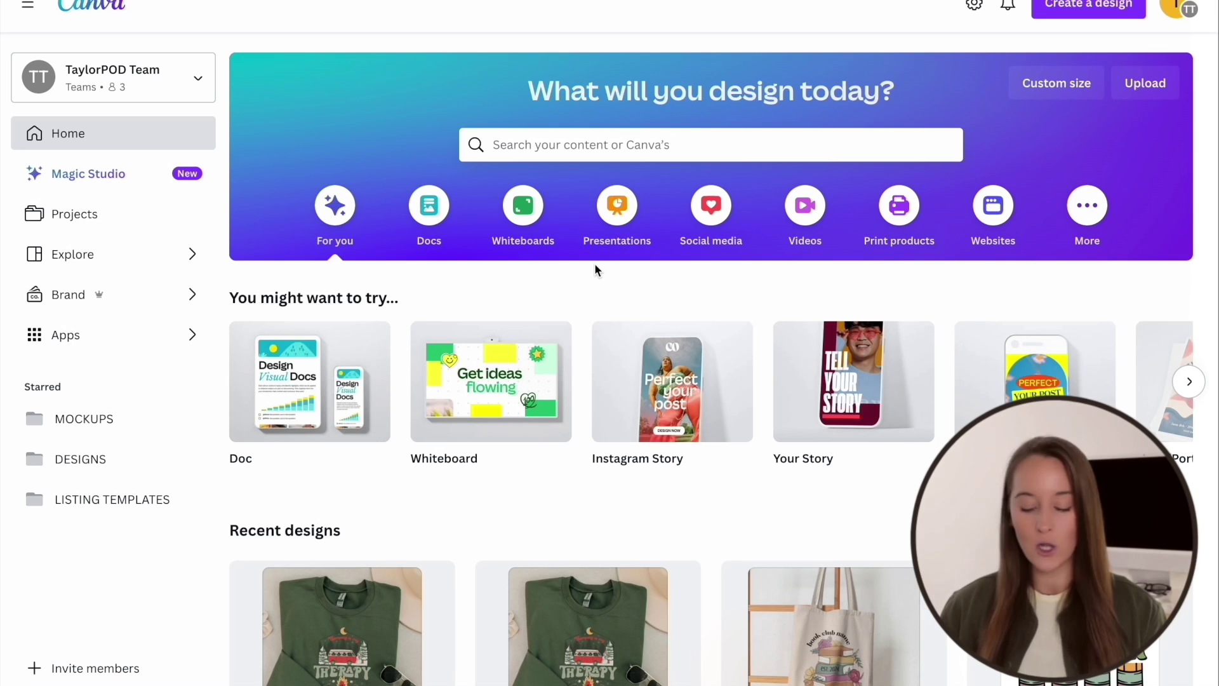
- Show only the folders on the Canva Projects page
scroll(595, 266, "down", 4)
scroll(654, 318, "up", 2)
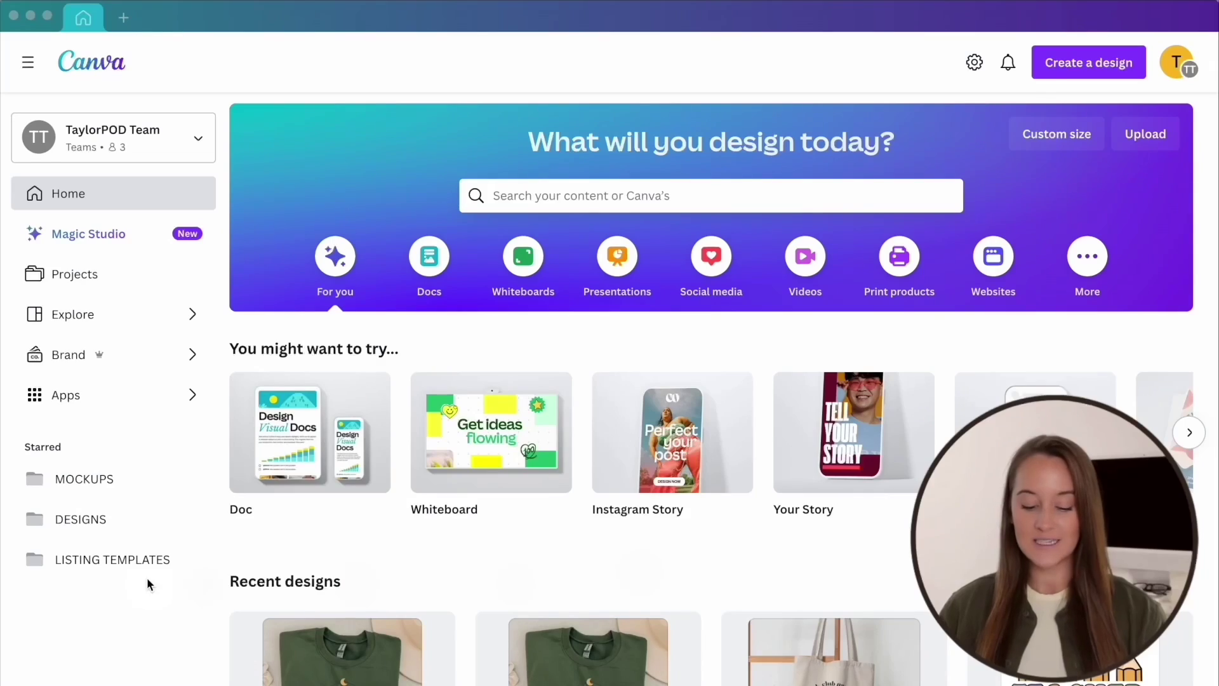
left_click(94, 470)
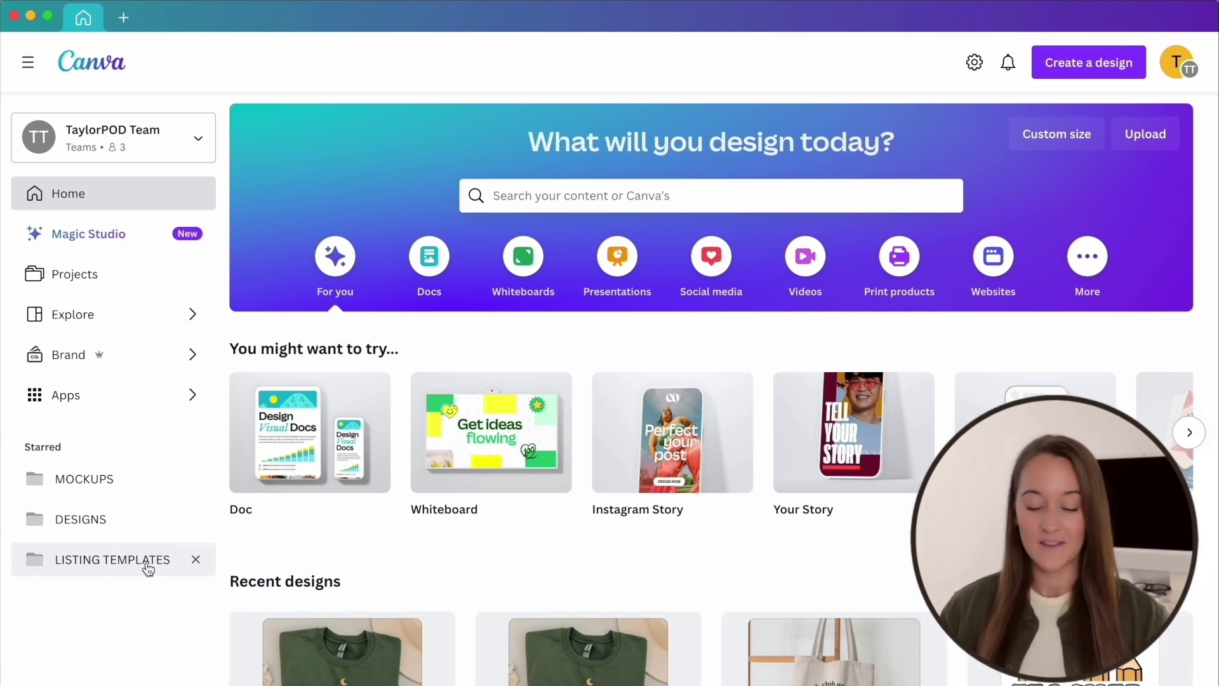
left_click(74, 276)
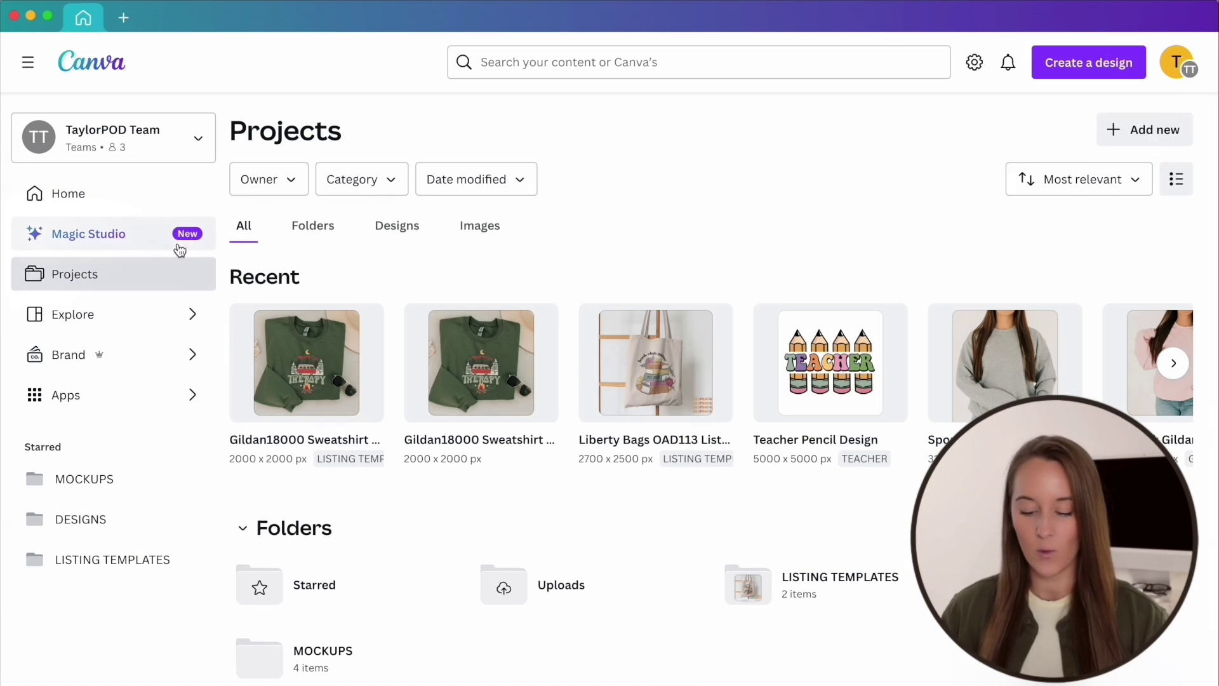
left_click(324, 233)
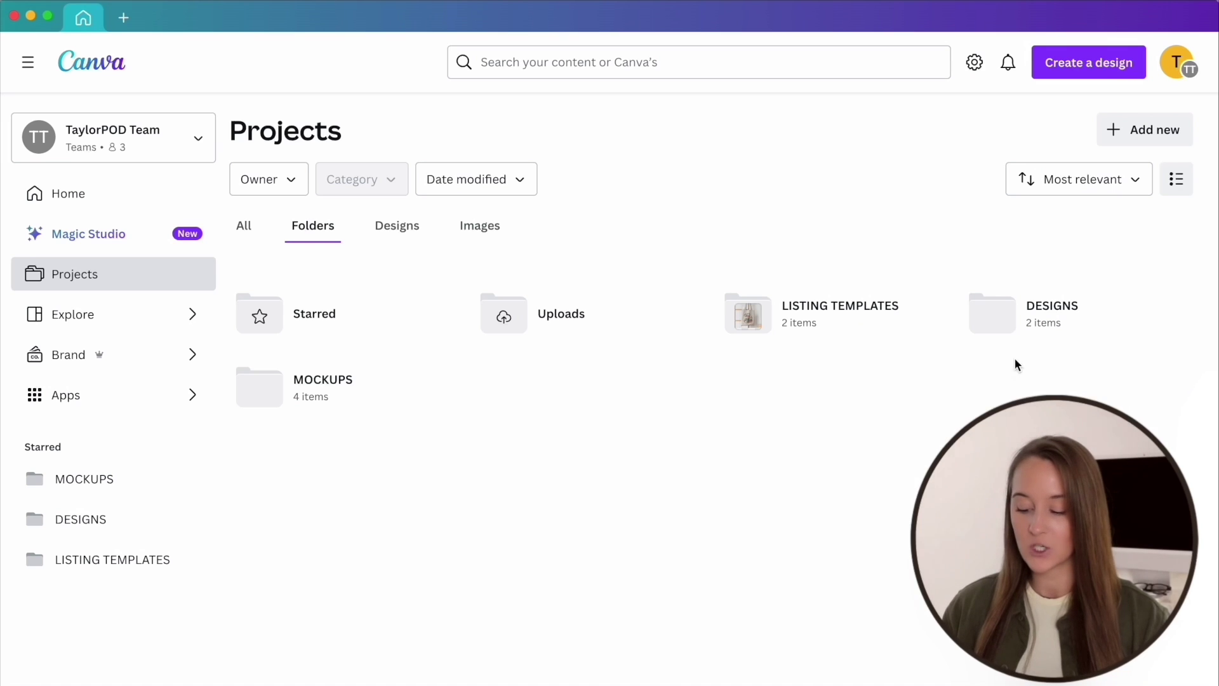
- Browse the DESIGNS subfolders CAMPING and PROFESSIONS, then return to the Projects folder list
left_click(1062, 317)
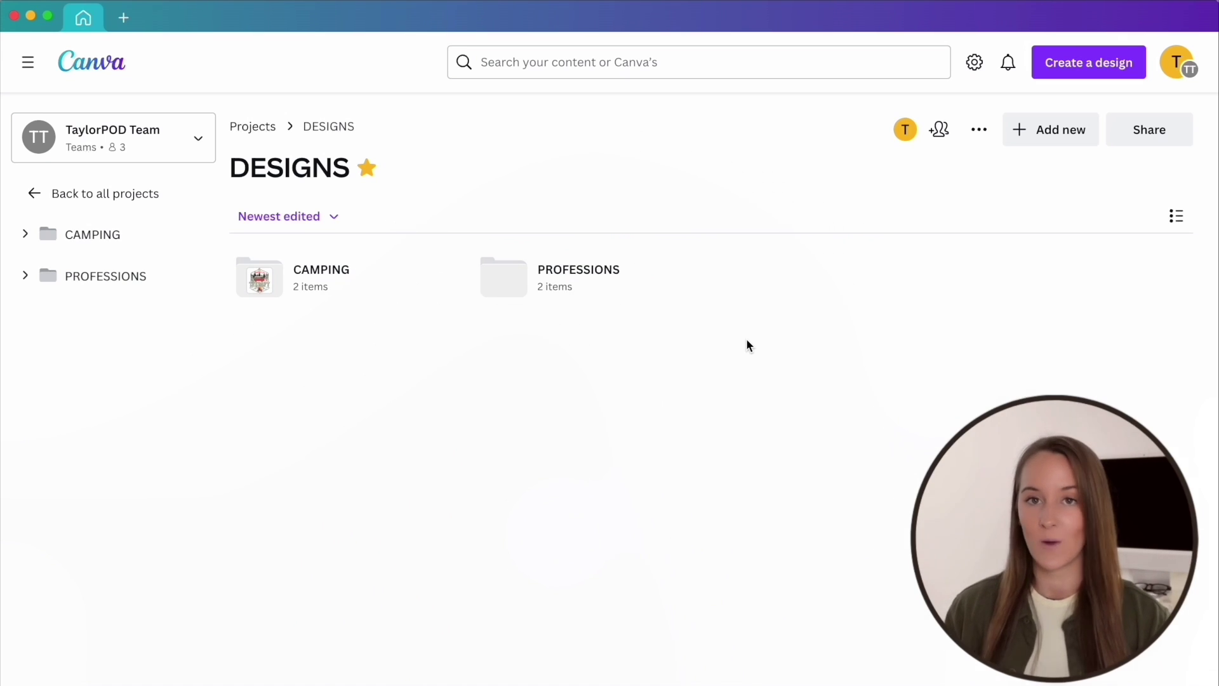
left_click(333, 279)
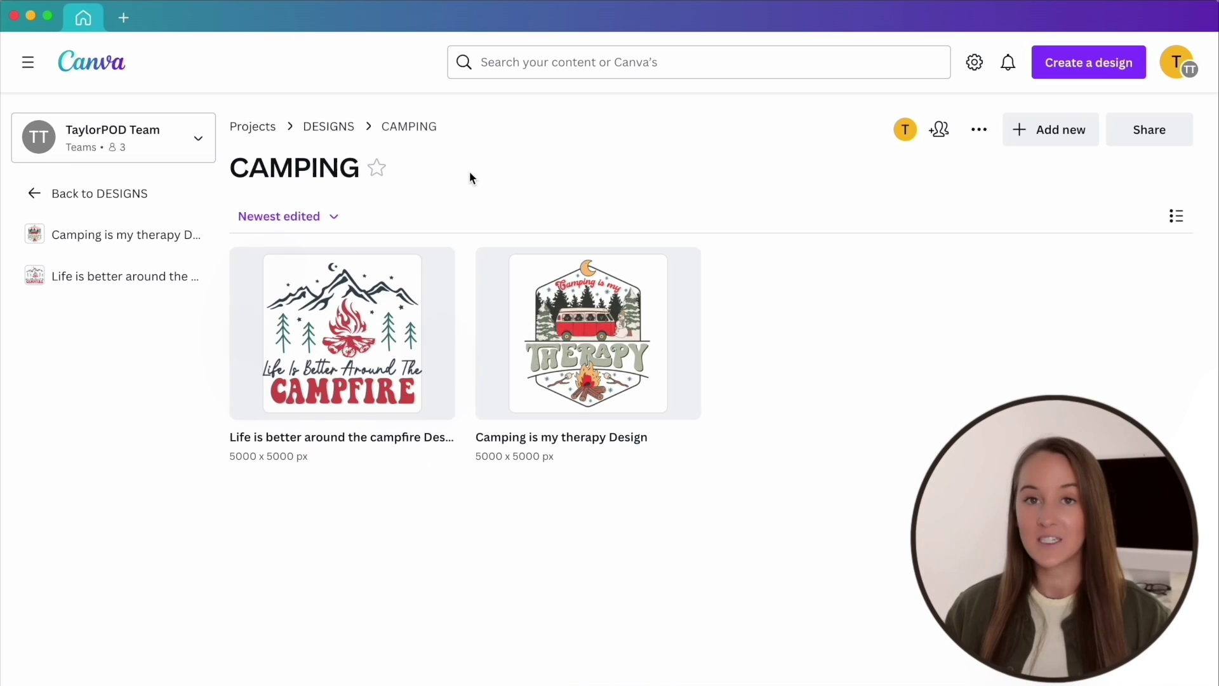
left_click(324, 131)
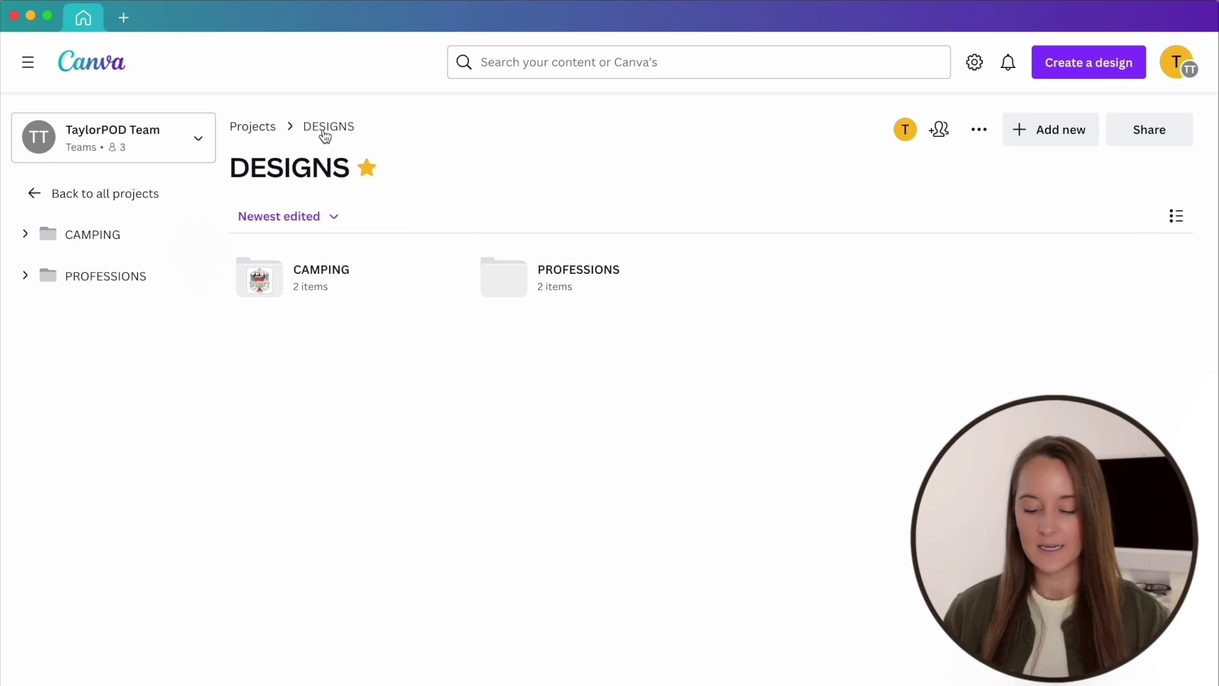
left_click(558, 284)
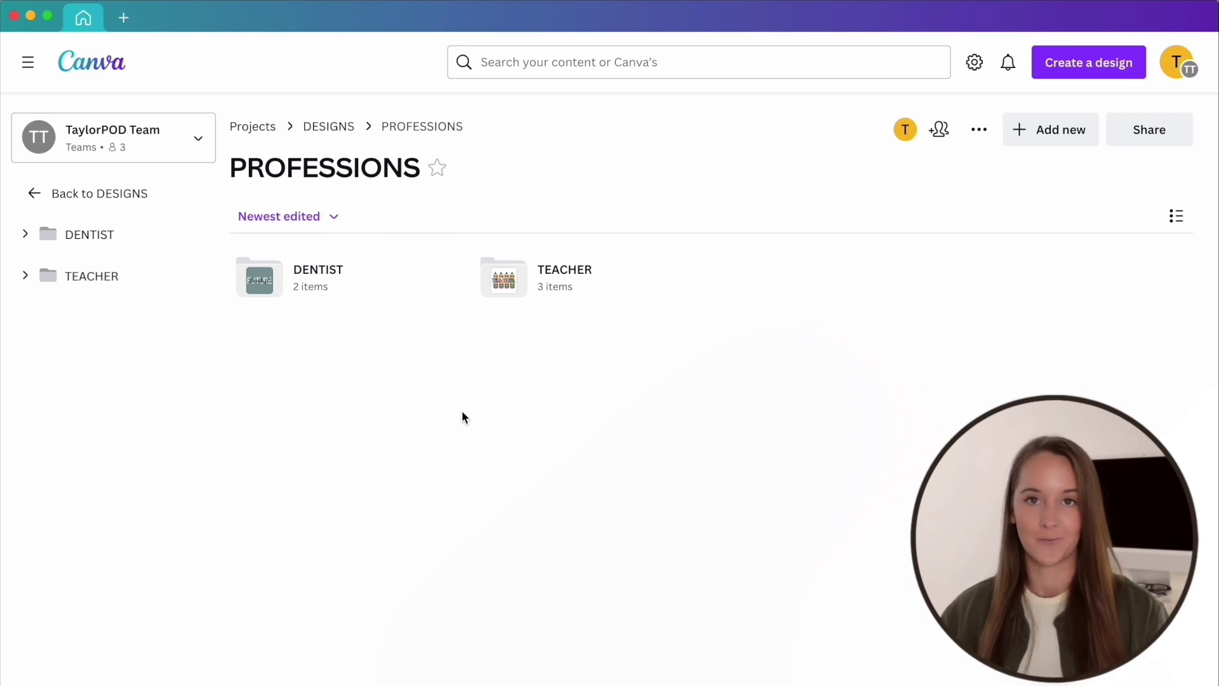
left_click(267, 128)
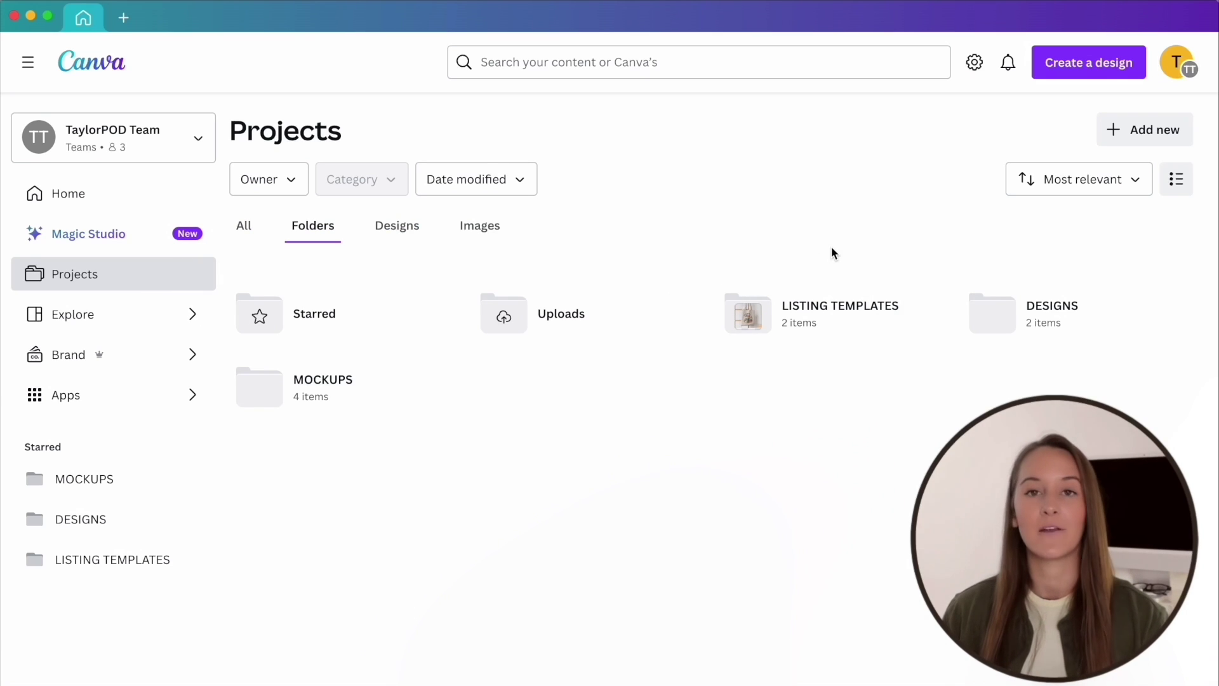
left_click(1148, 129)
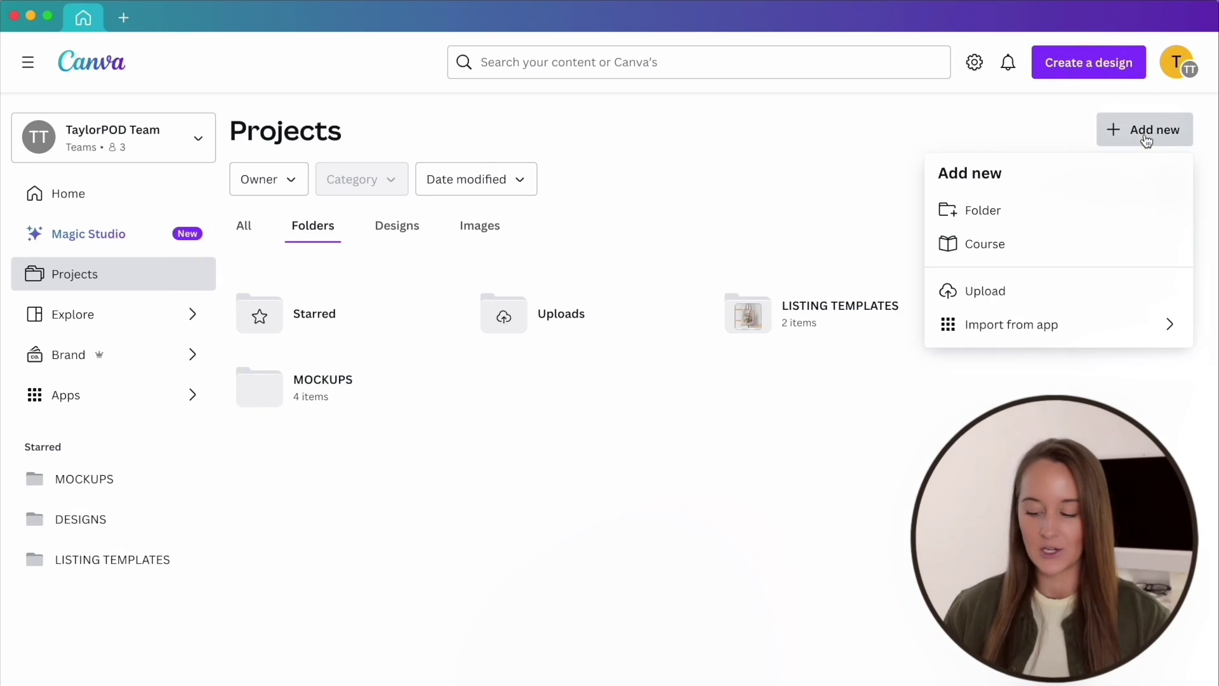
left_click(986, 213)
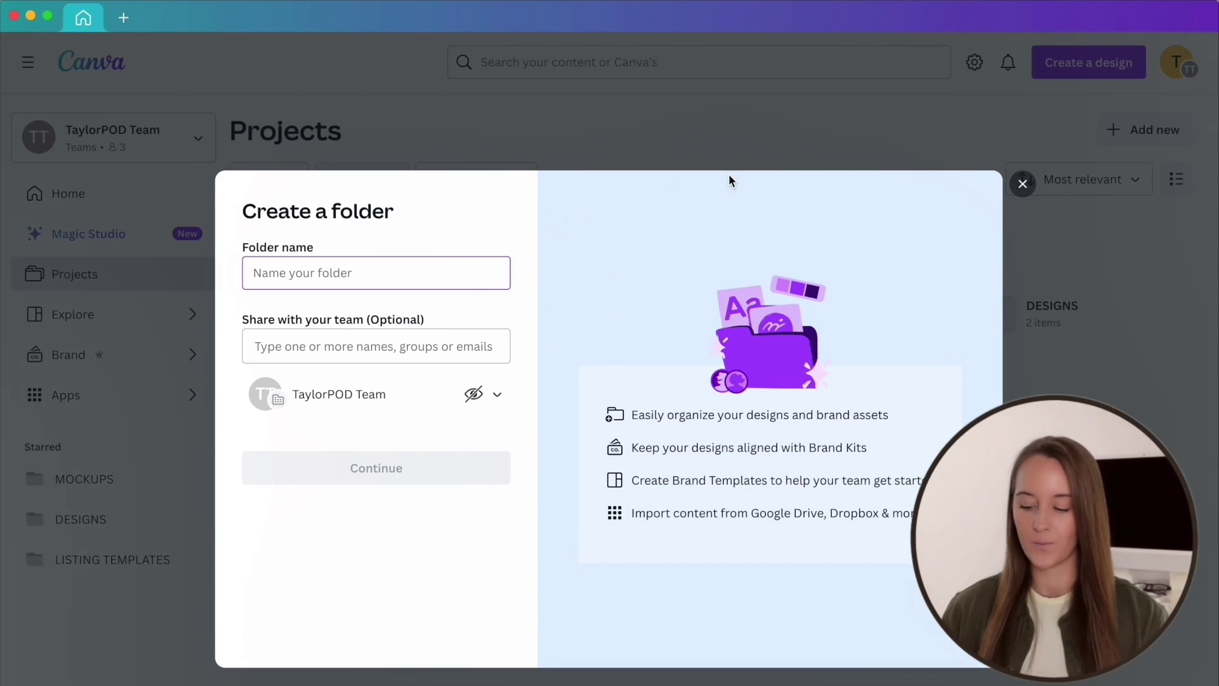
left_click(1022, 184)
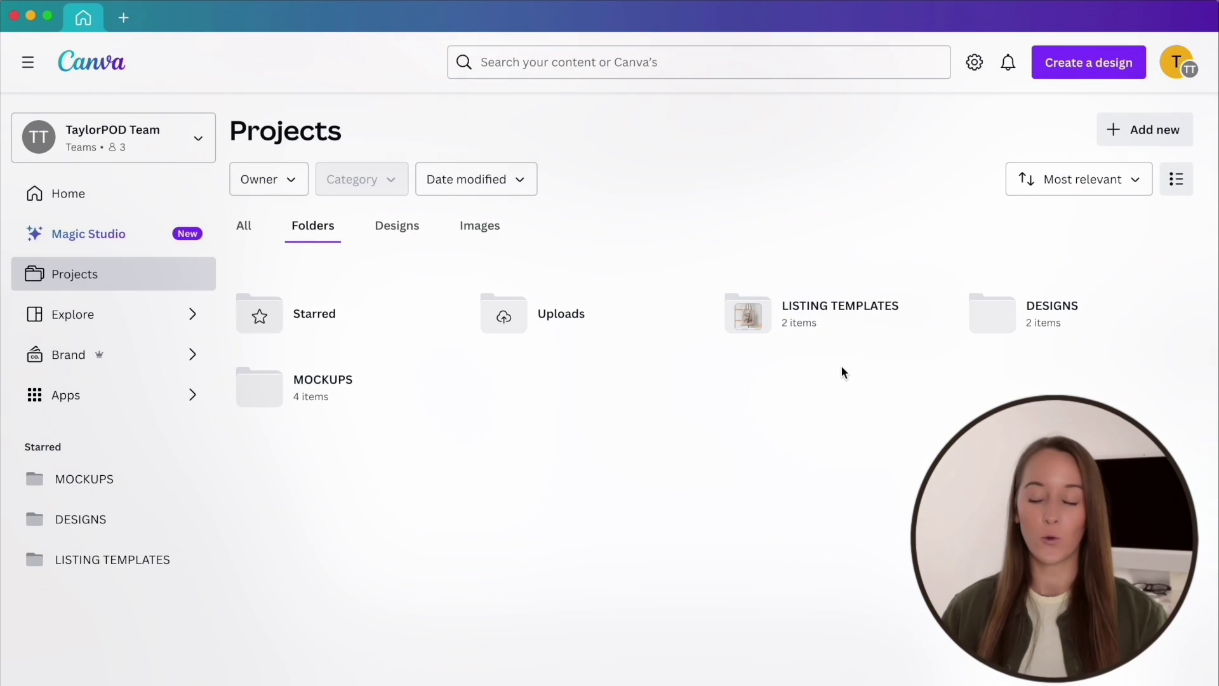
mouse_move(898, 307)
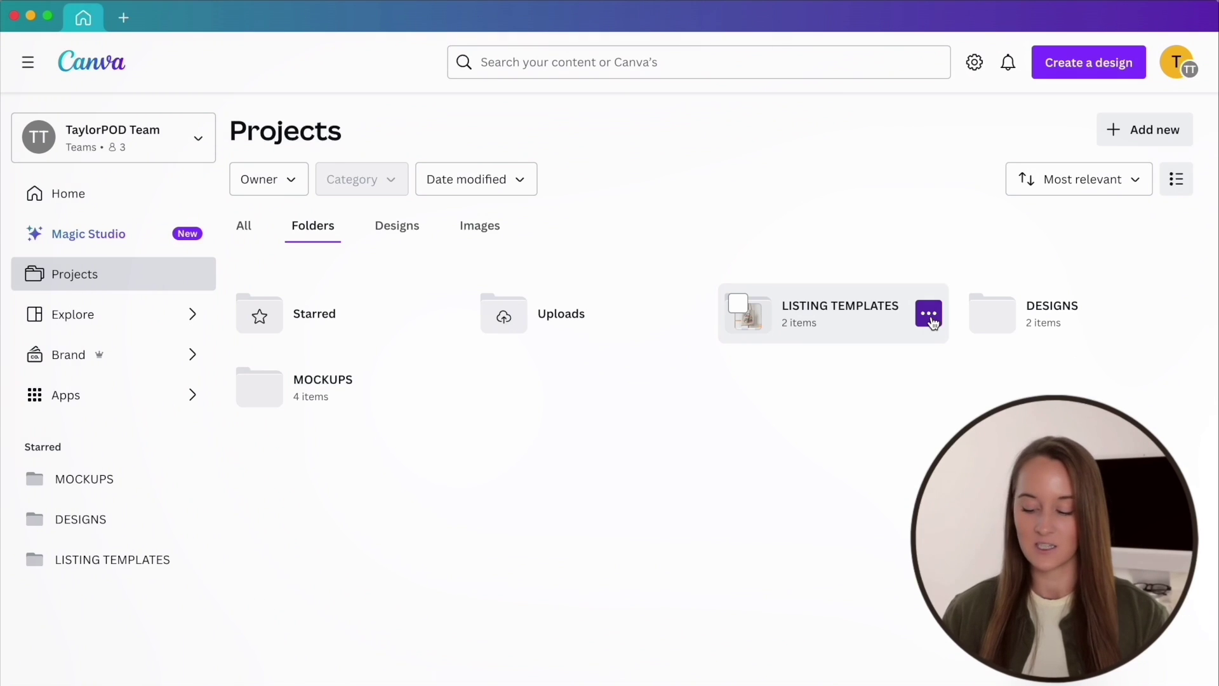
- Unstar and re-star the LISTING TEMPLATES folder, then return to the Home page
left_click(929, 316)
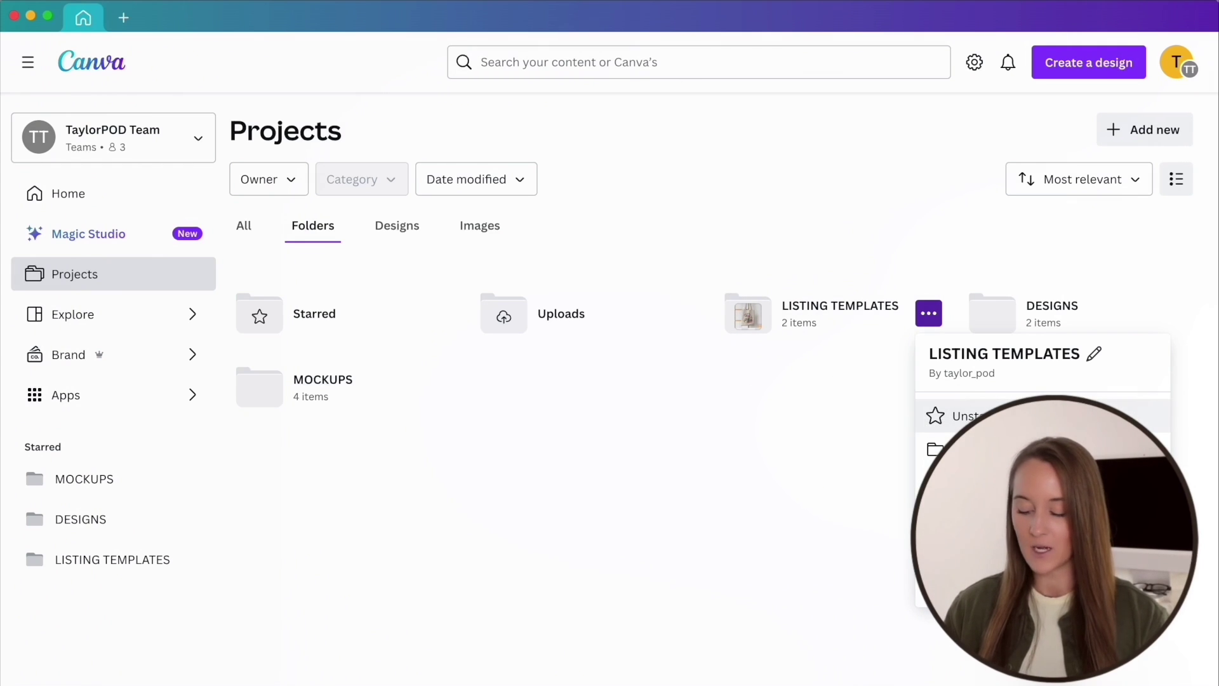
left_click(958, 415)
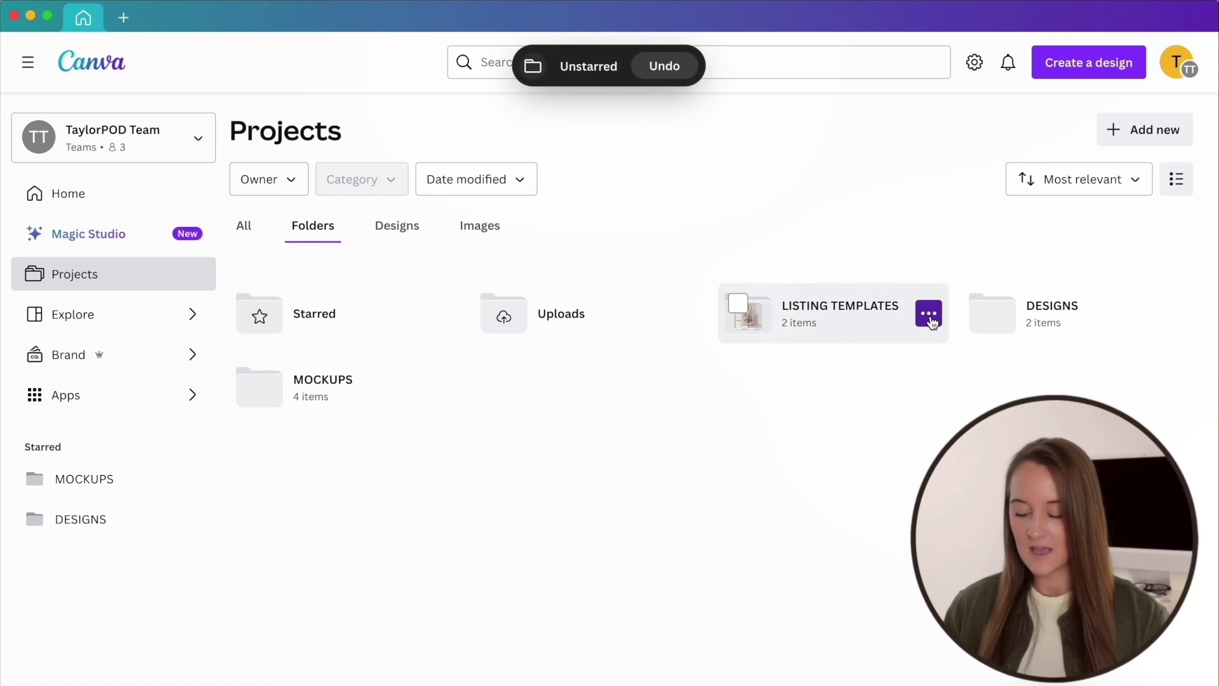
left_click(930, 321)
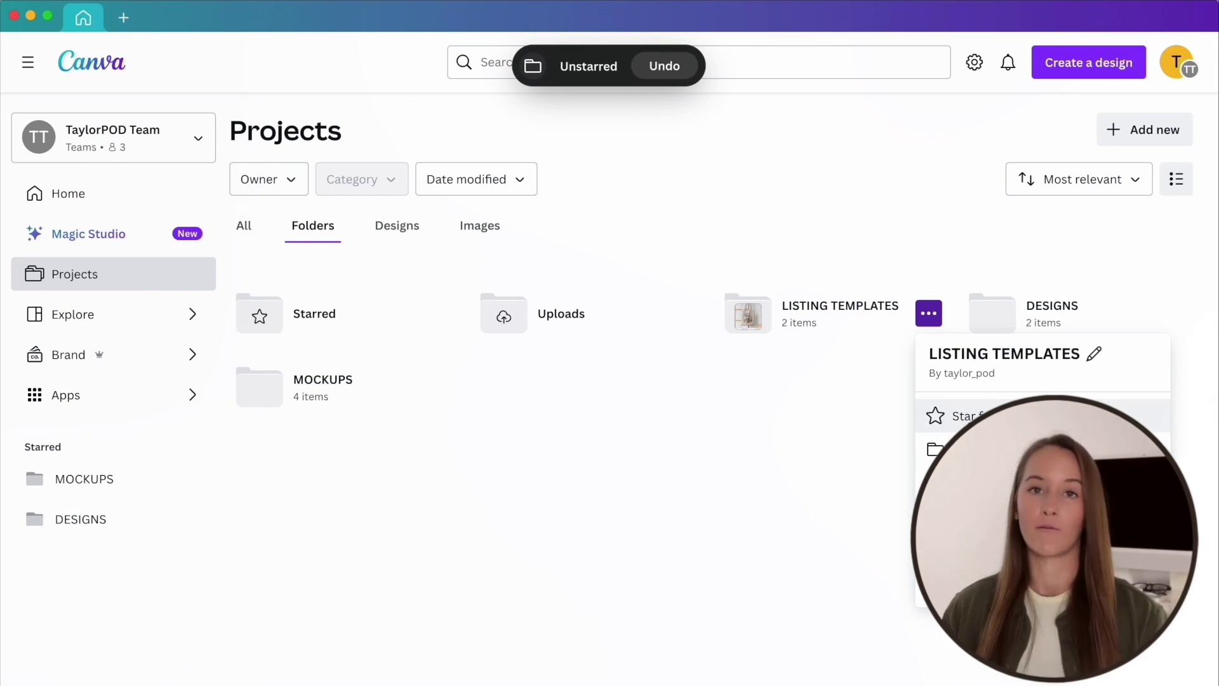
left_click(962, 416)
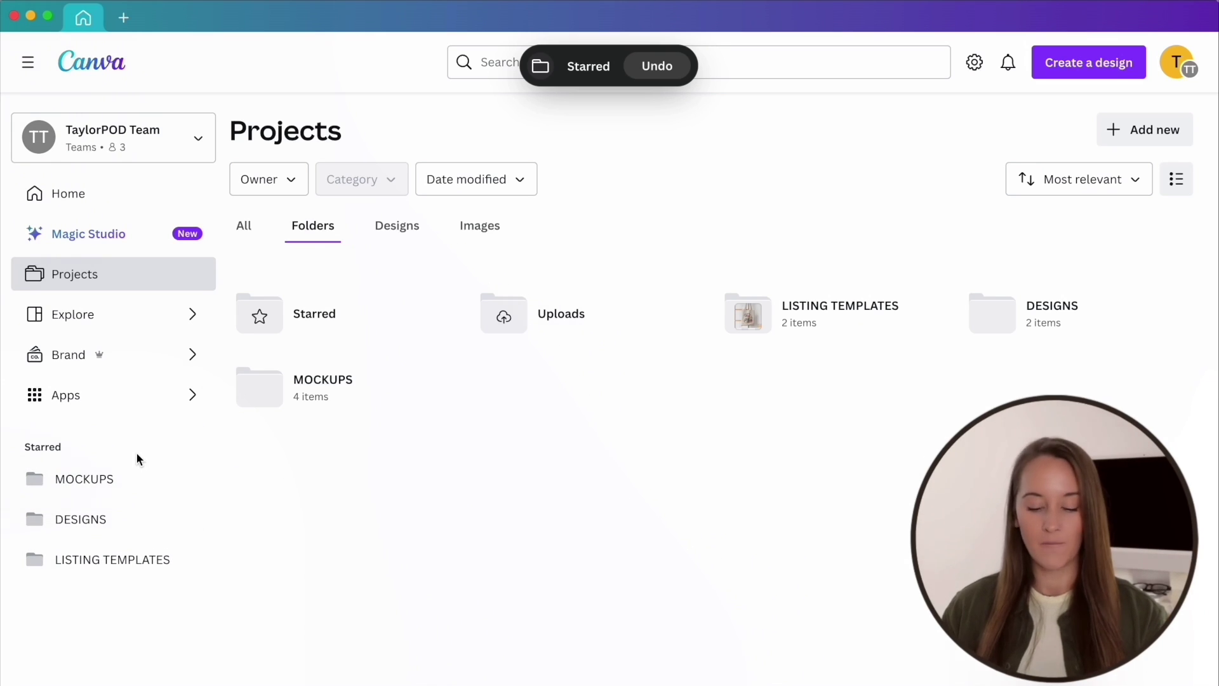
left_click(81, 192)
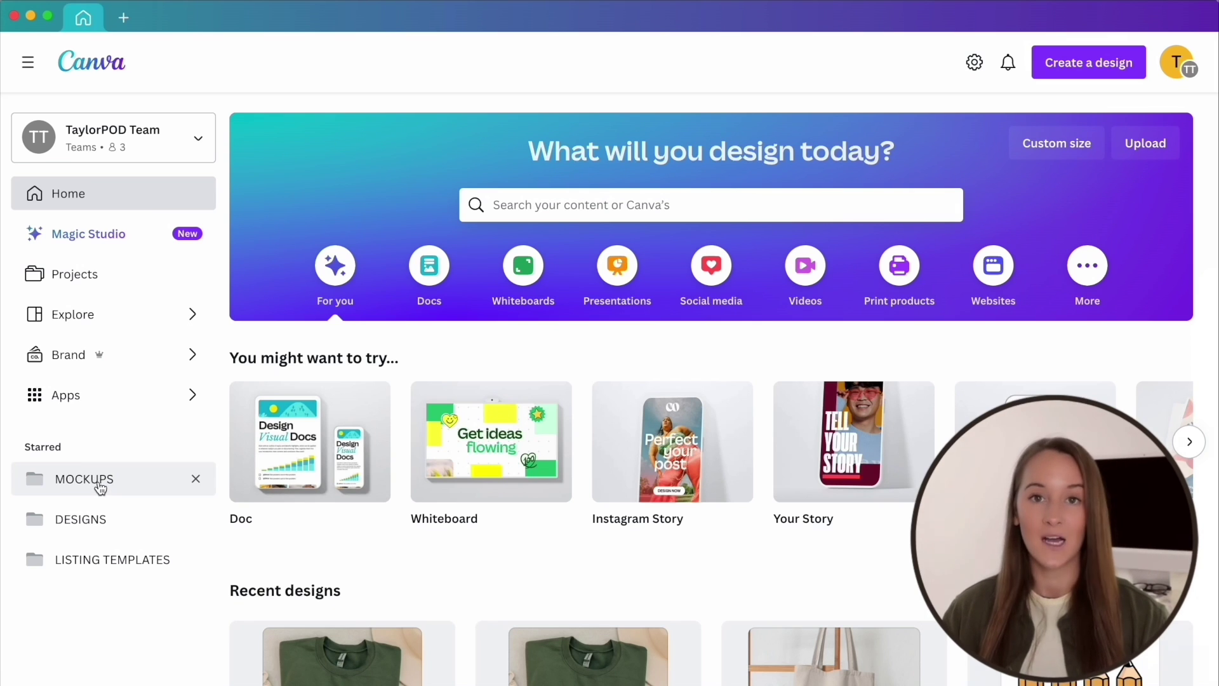
left_click(100, 487)
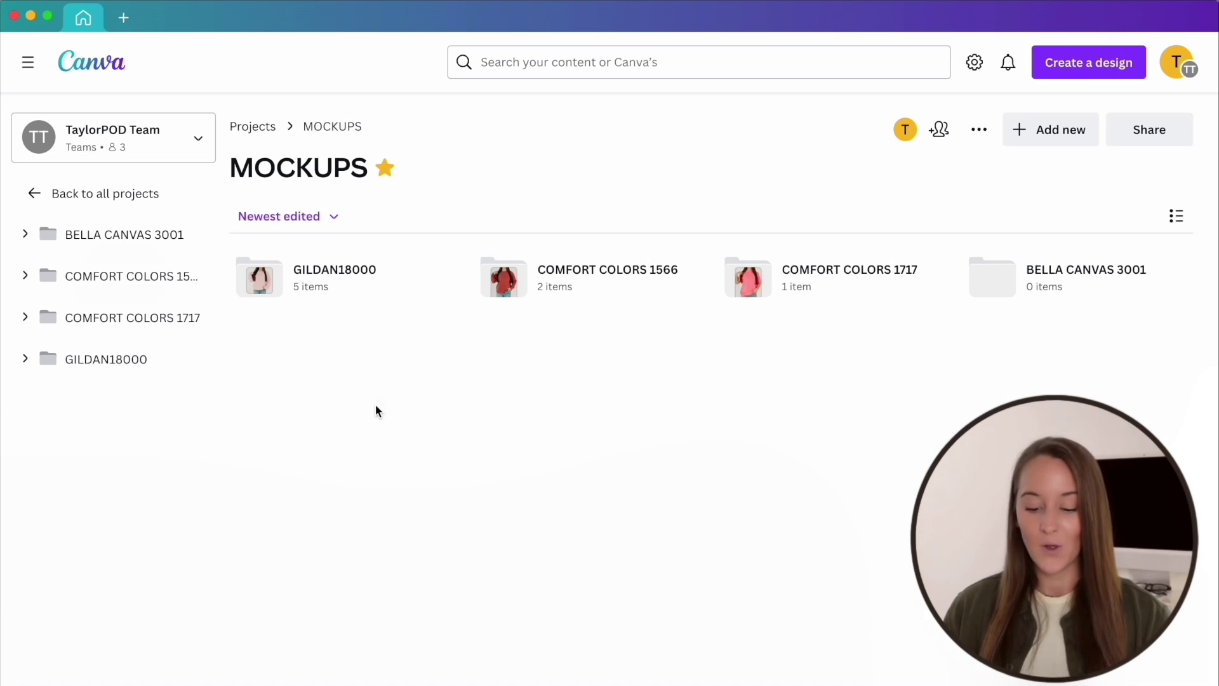
left_click(361, 287)
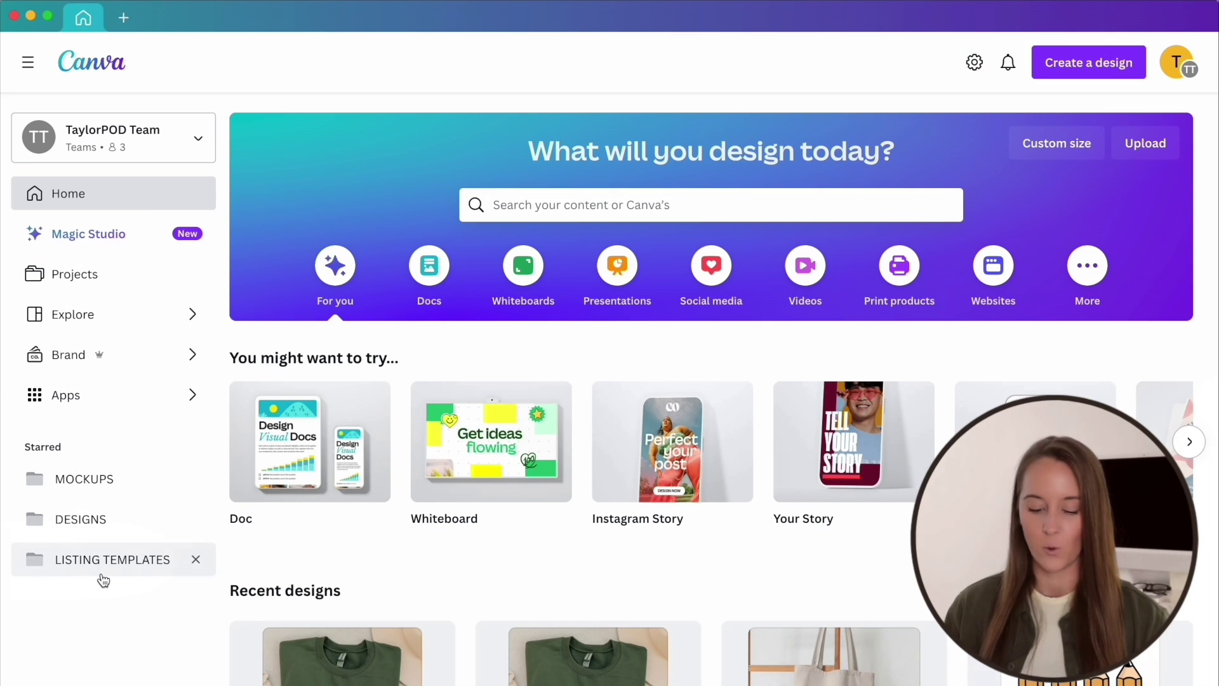
- Open the Gildan18000 Sweatshirt Template from LISTING TEMPLATES and view all seven pages
left_click(82, 560)
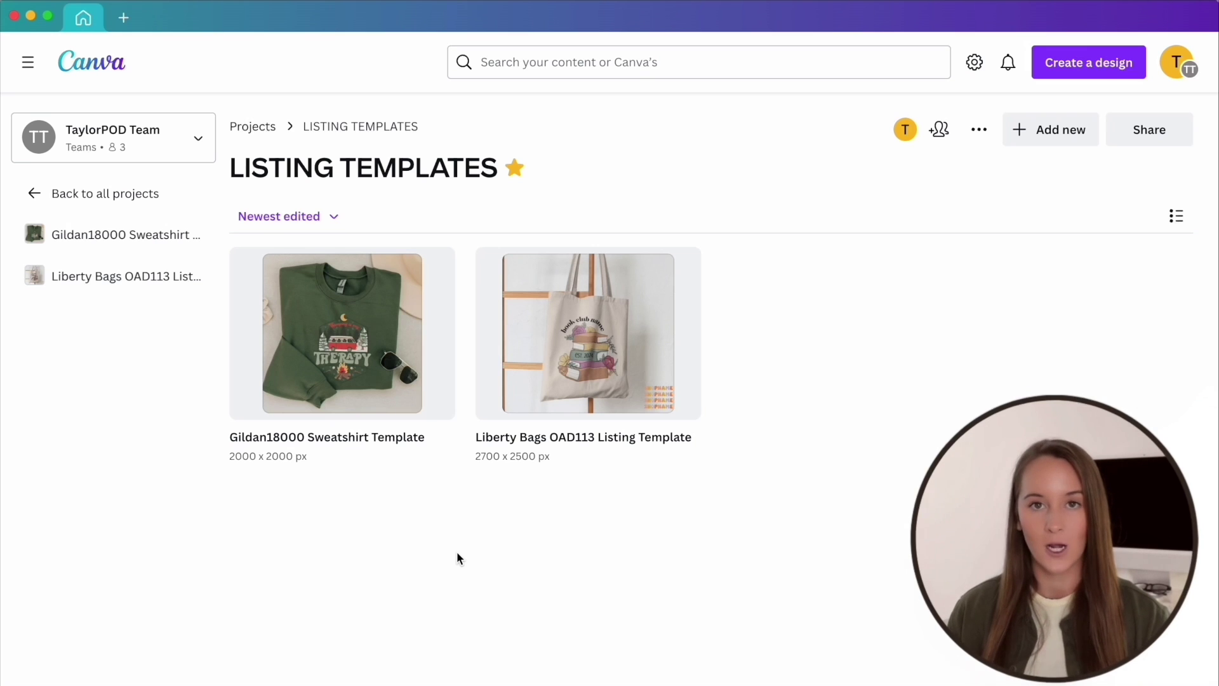
left_click(343, 375)
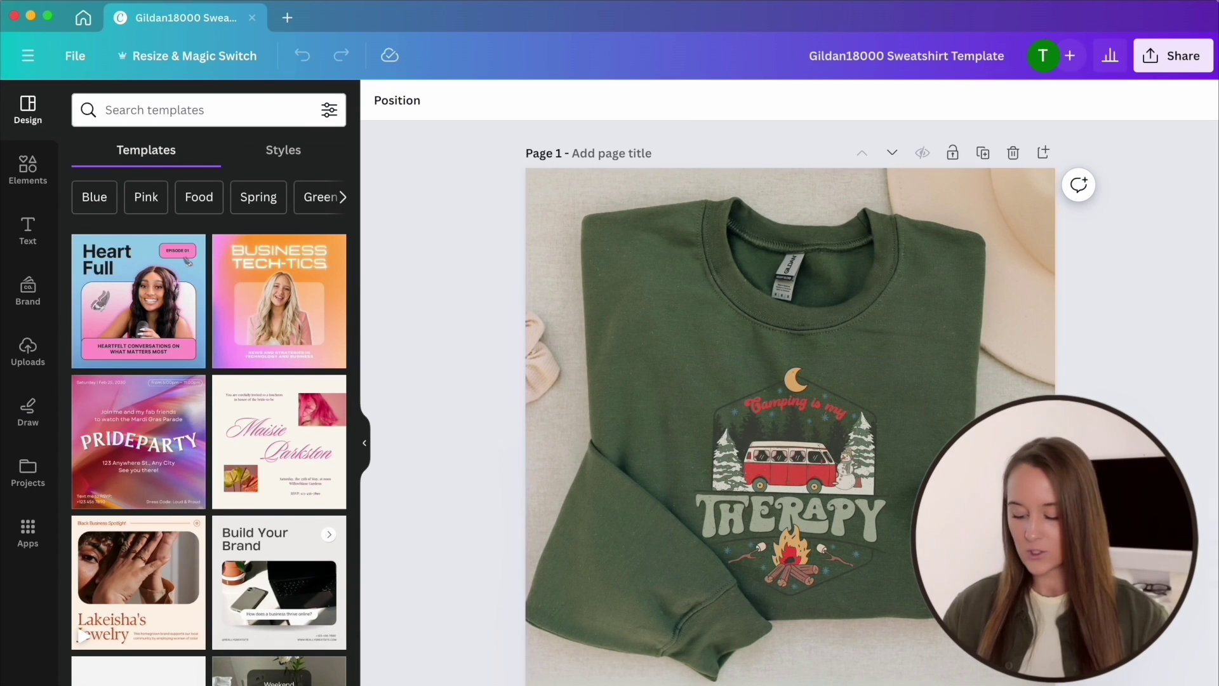
left_click(799, 600)
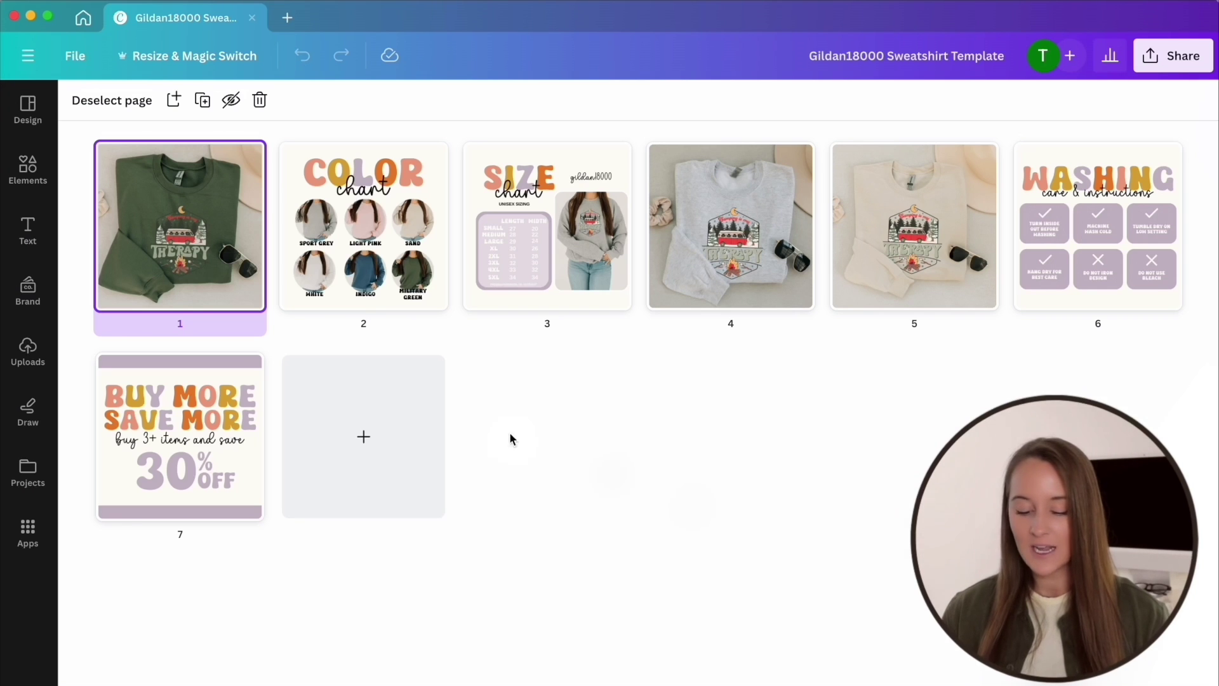
double_click(200, 239)
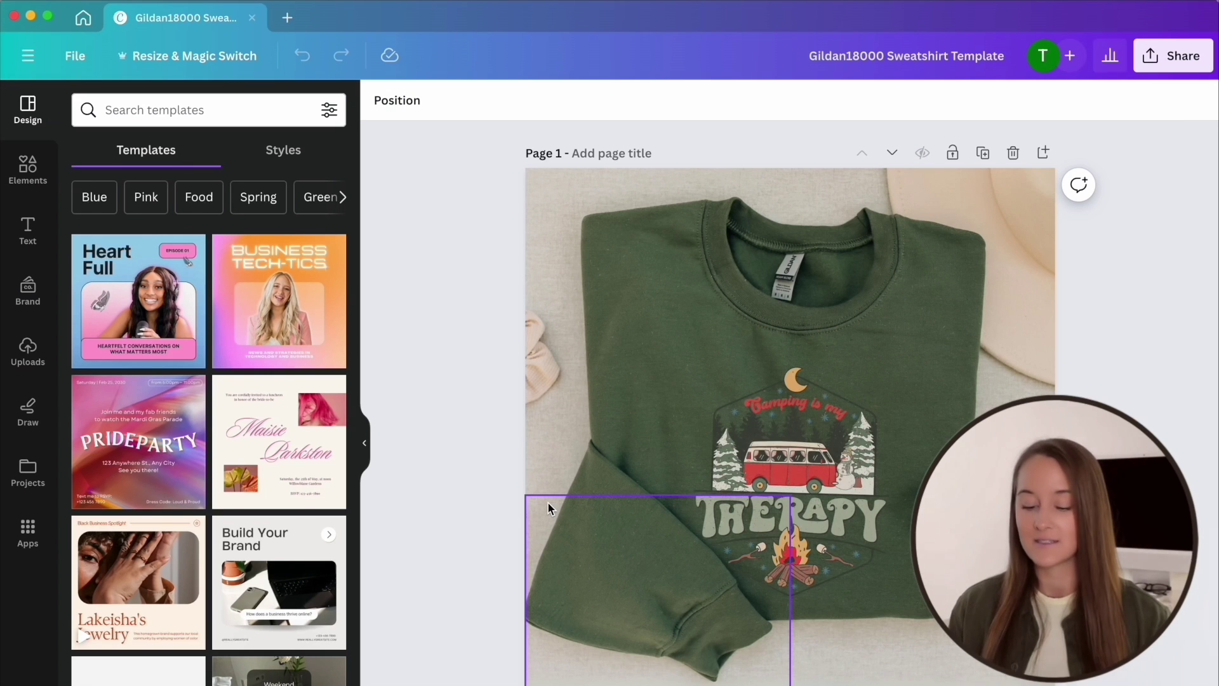
left_click(29, 360)
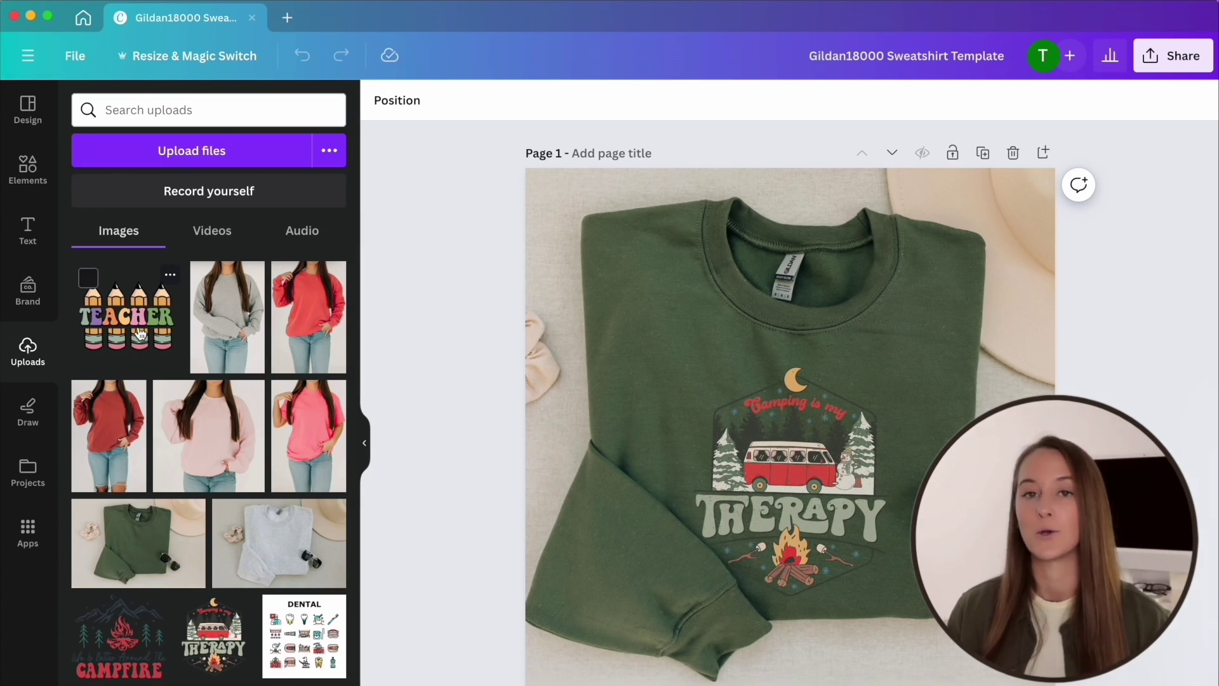
- Place the TEACHER pencil graphic on the sweatshirt mockups on pages 1, 3, 4 and 5
left_click_drag(140, 333, 736, 420)
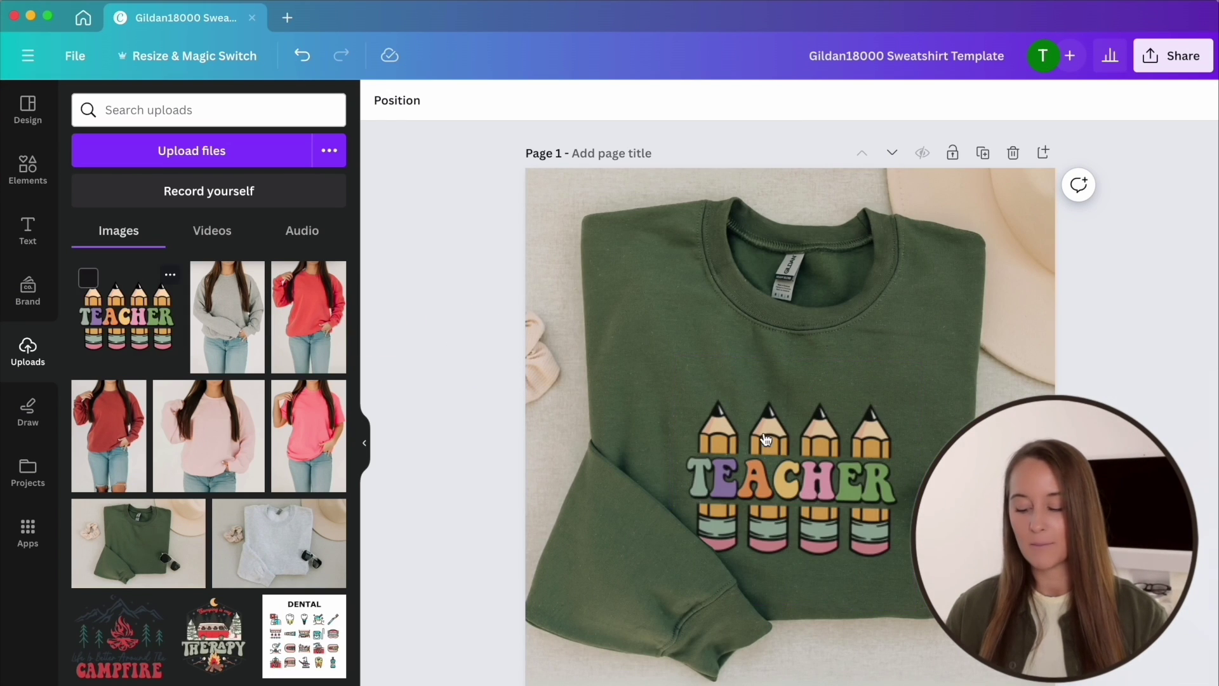
scroll(842, 482, "down", 15)
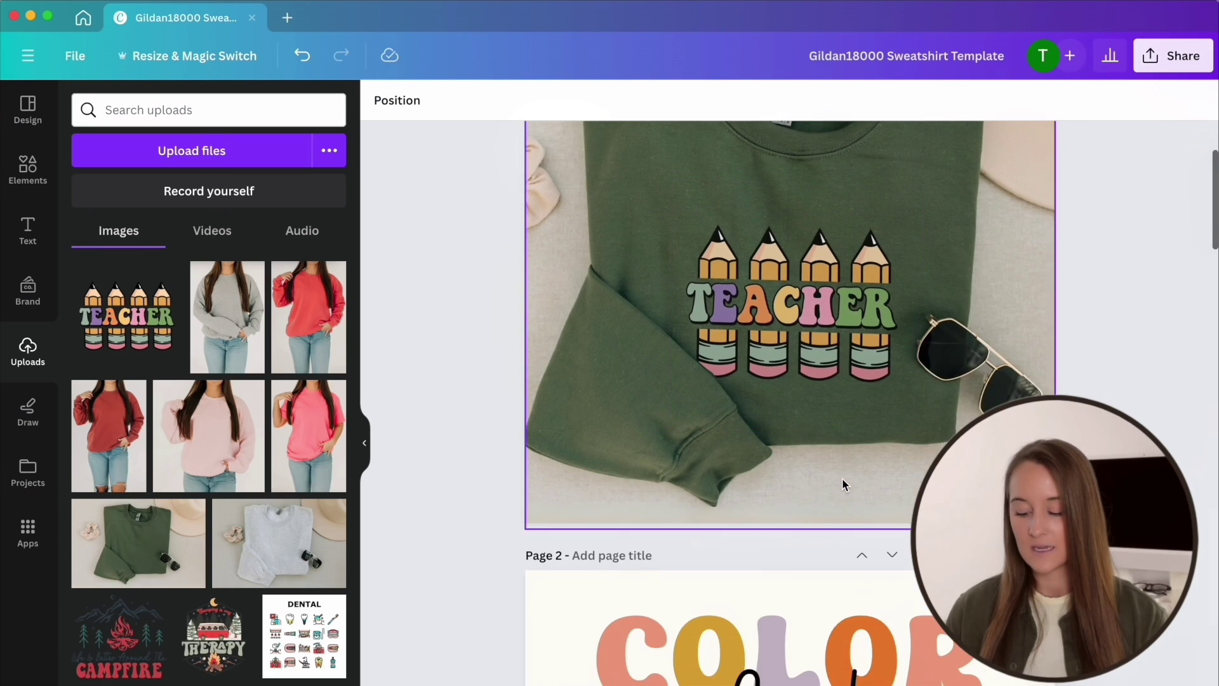
left_click_drag(127, 316, 927, 422)
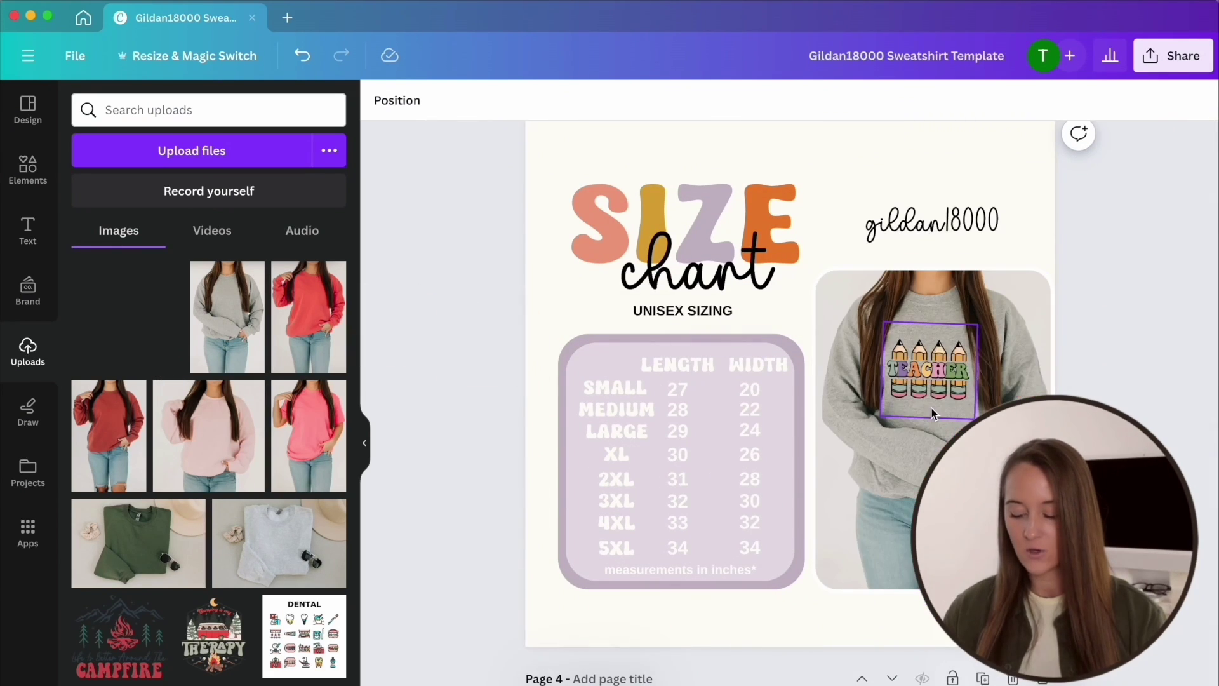
scroll(930, 419, "down", 8)
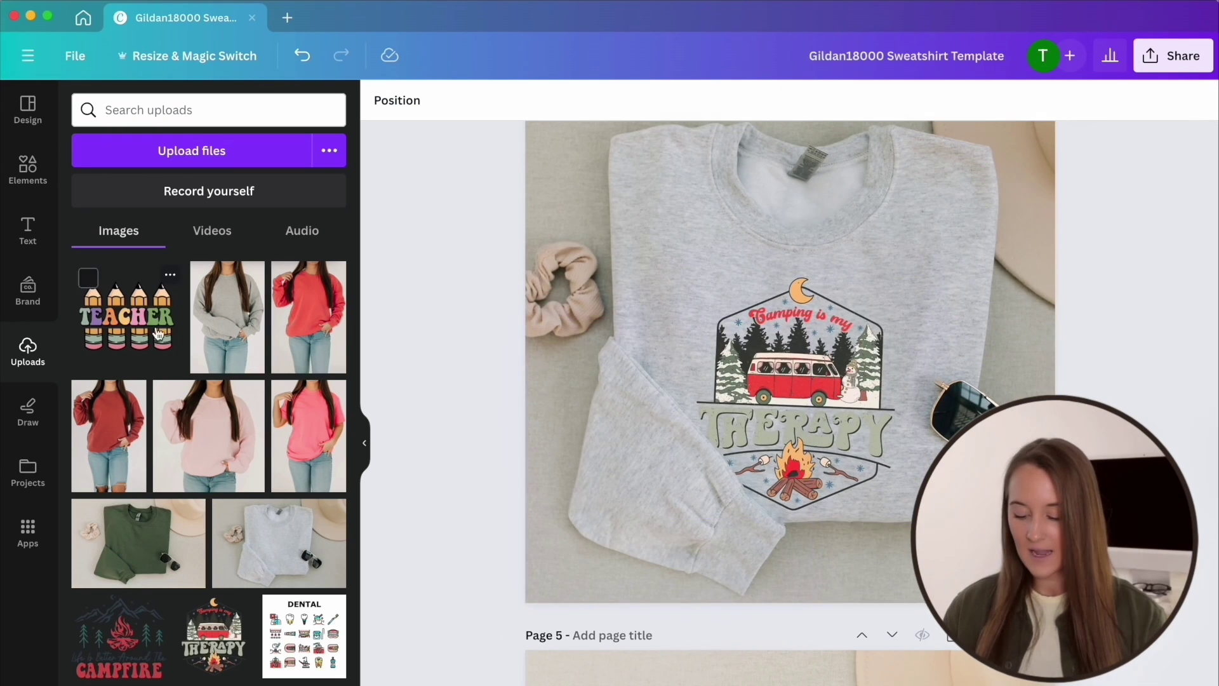
left_click_drag(127, 315, 831, 379)
scroll(831, 379, "down", 6)
scroll(832, 378, "down", 5)
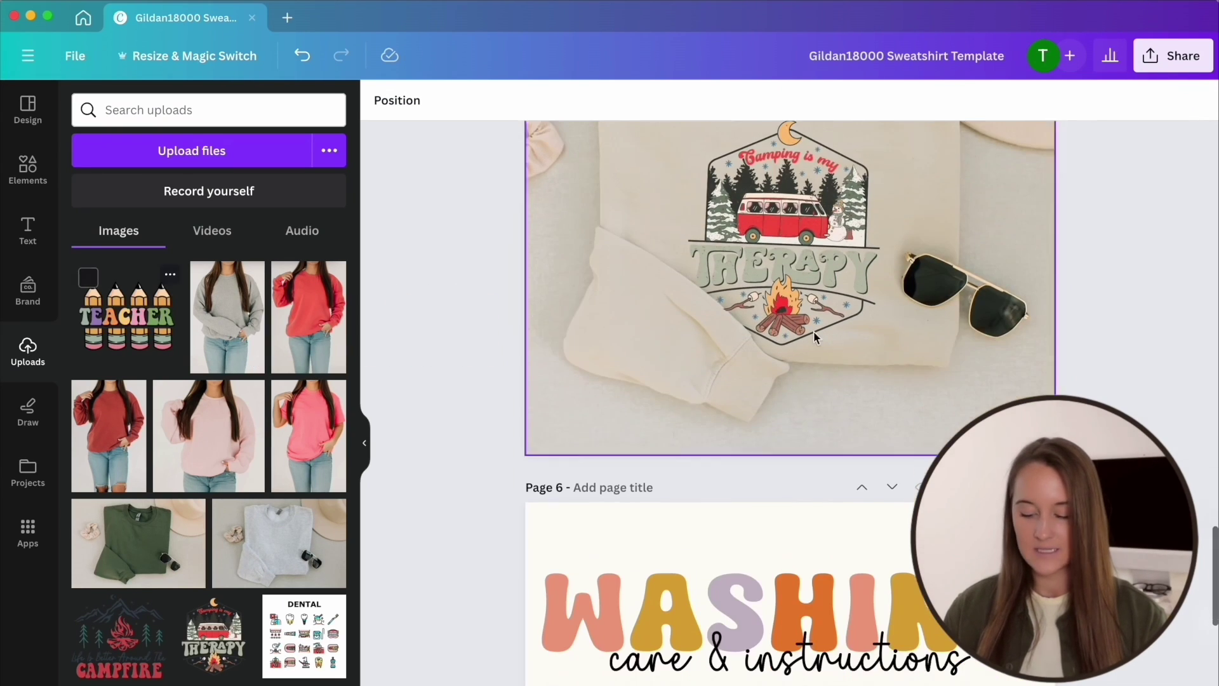
left_click_drag(127, 315, 834, 273)
scroll(833, 273, "down", 10)
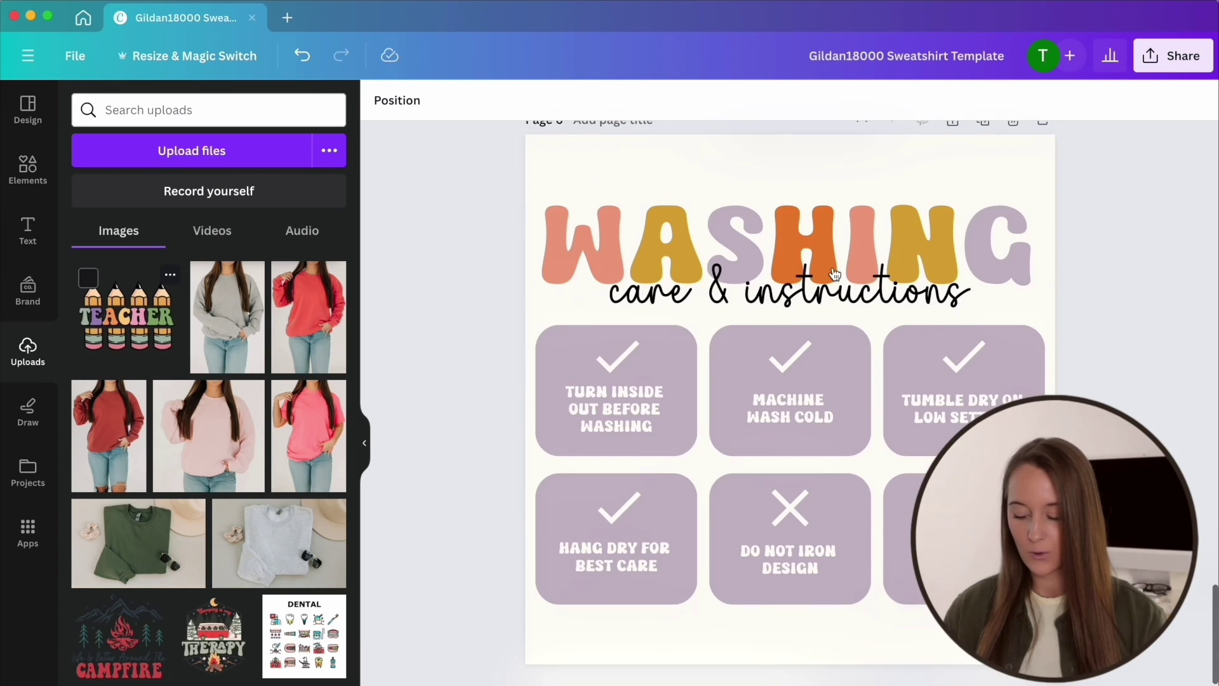
scroll(833, 273, "up", 20)
scroll(834, 274, "up", 5)
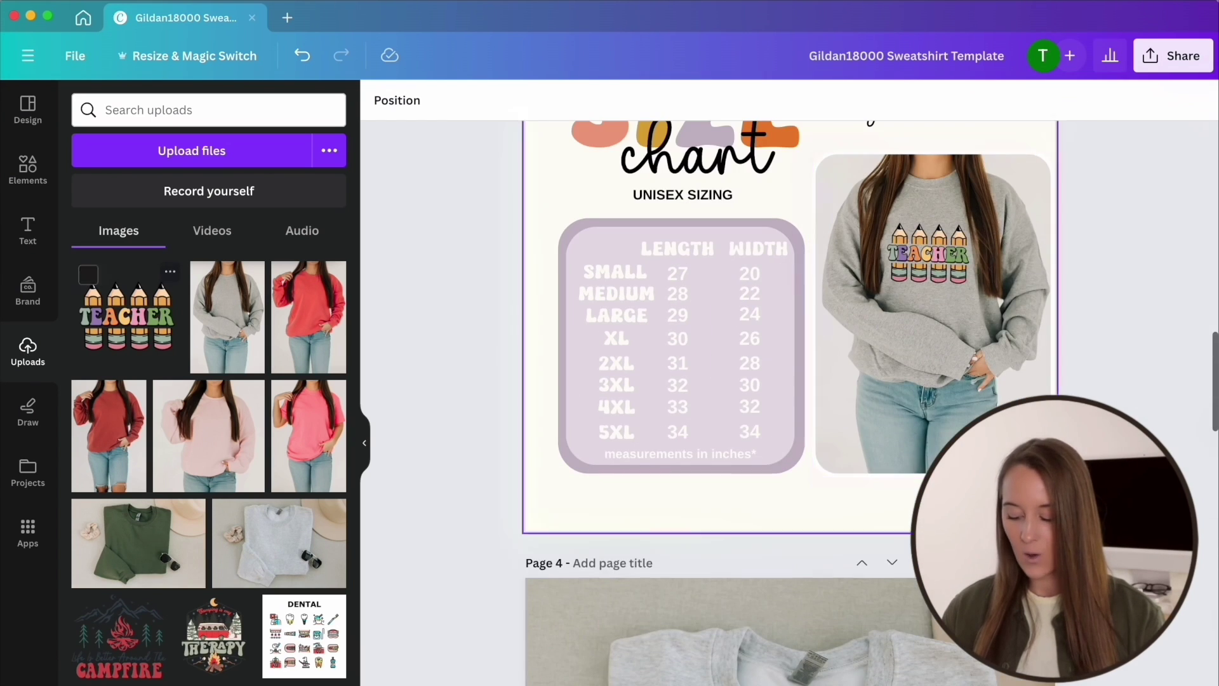
scroll(834, 274, "down", 3)
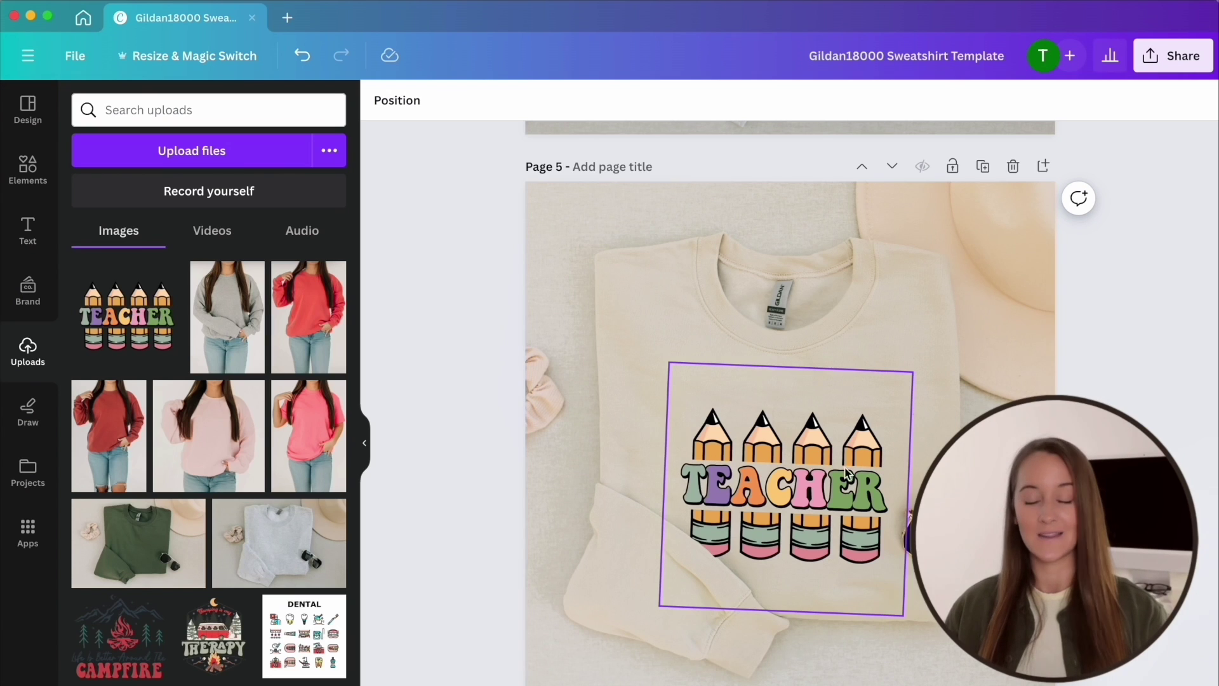
left_click_drag(770, 508, 822, 478)
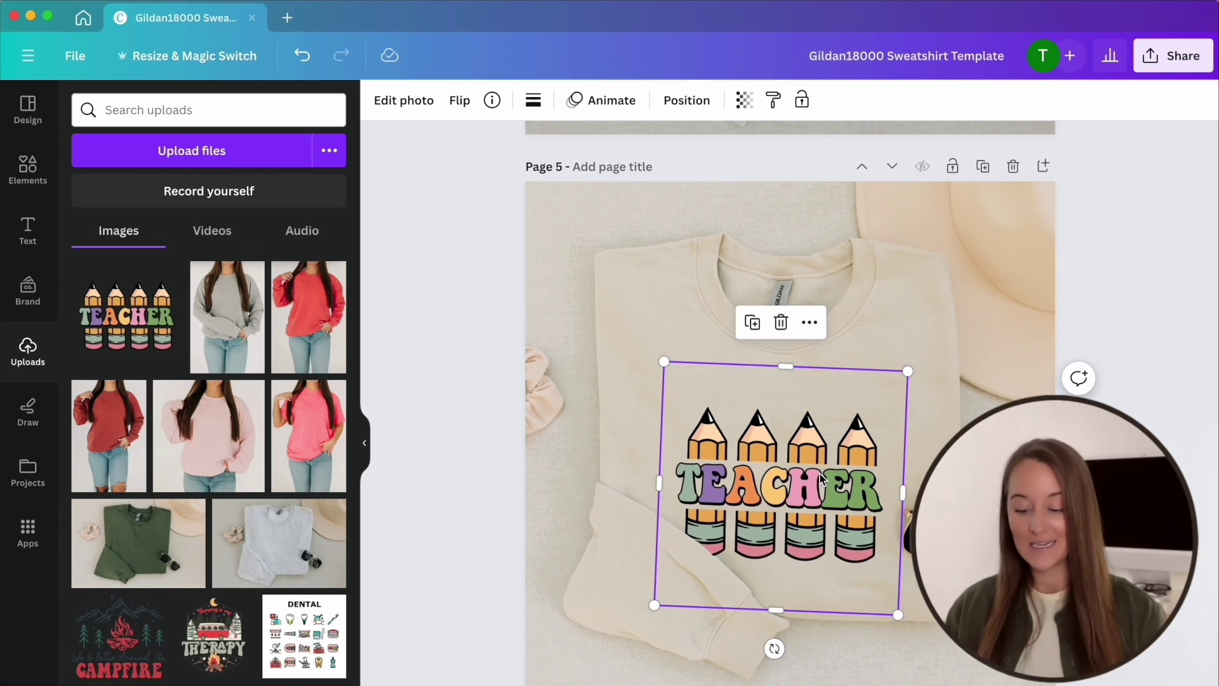
left_click(627, 531)
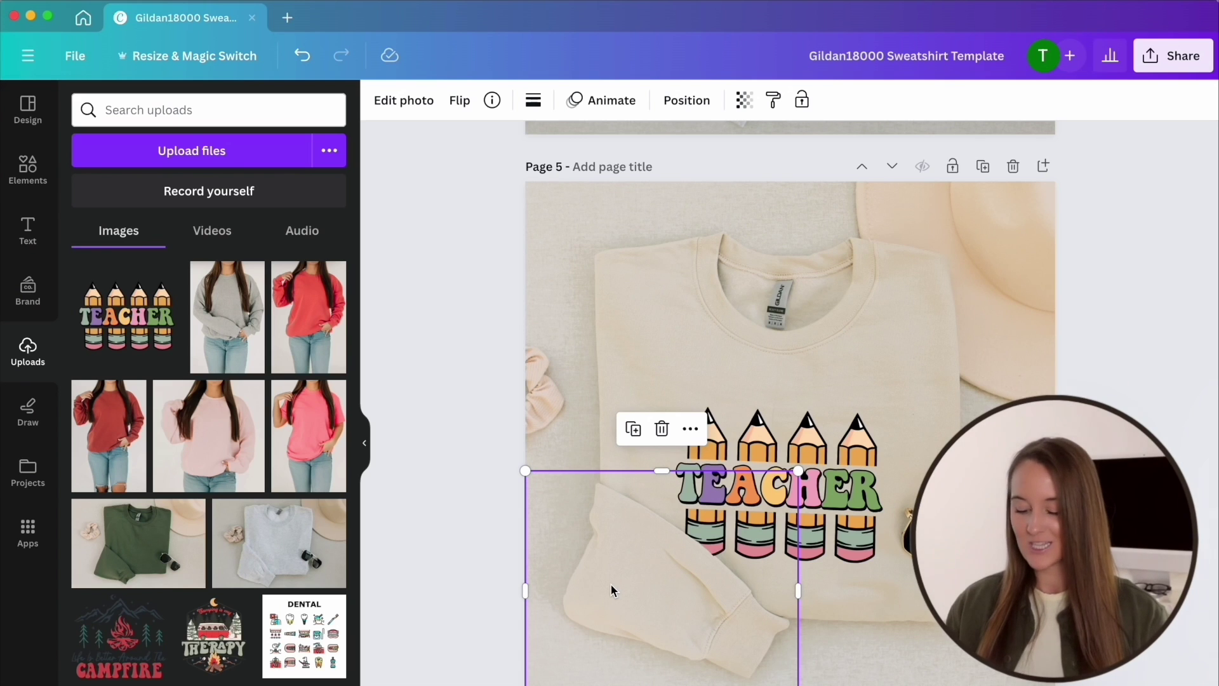
key("Escape")
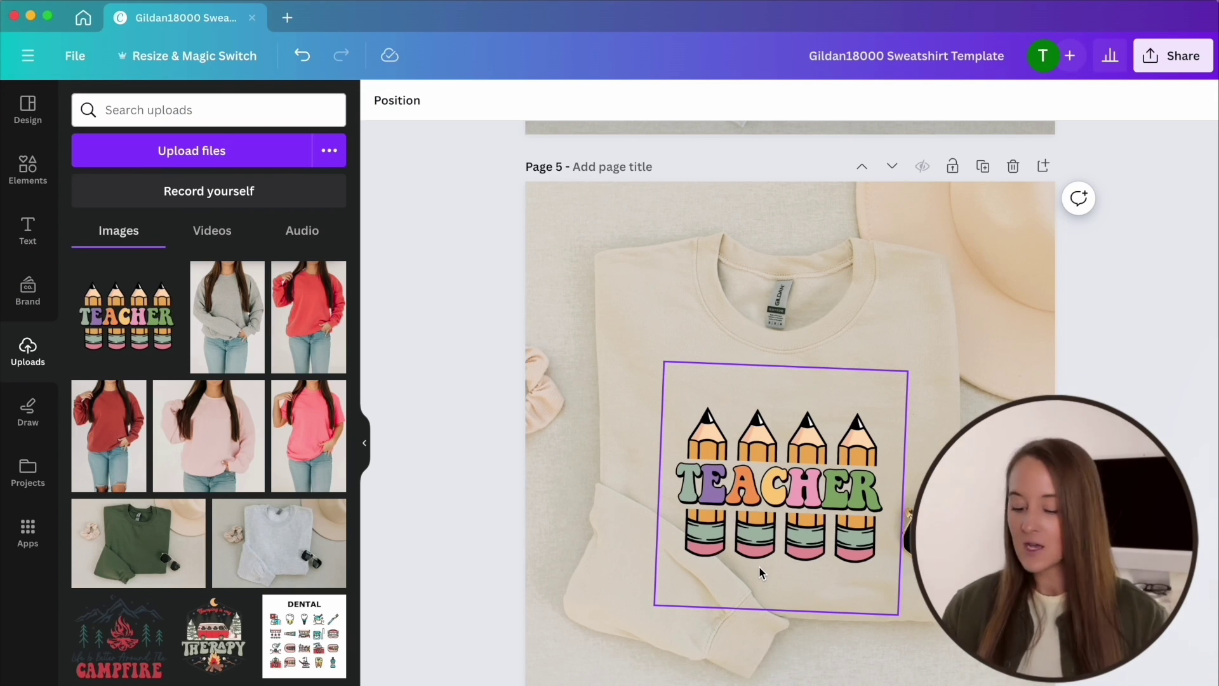
- Duplicate the sweatshirt photo and open BG Remover with the erase brush at size 52
left_click(705, 295)
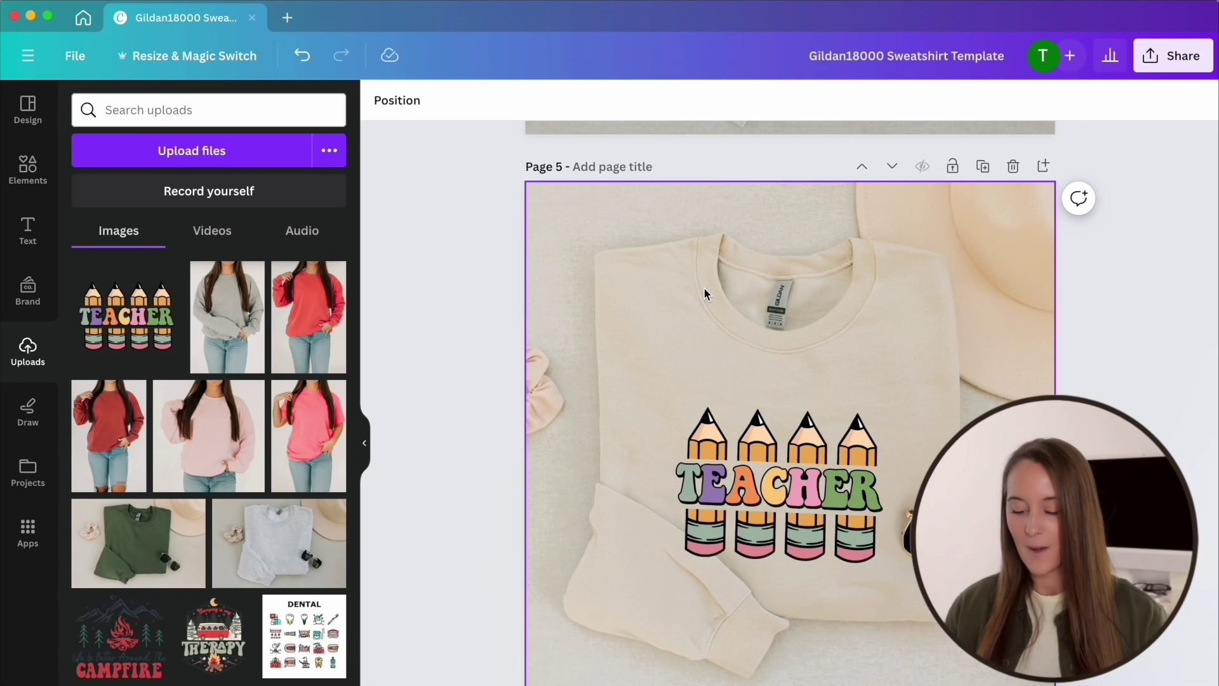
left_click(705, 294)
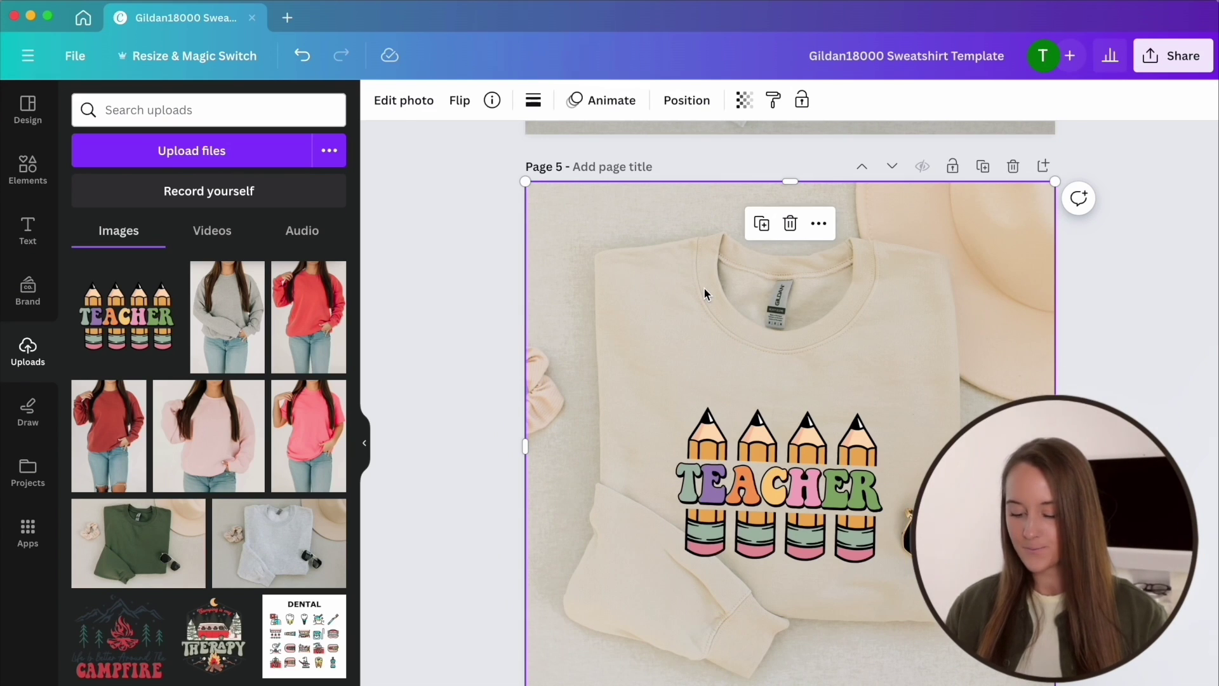
left_click(761, 225)
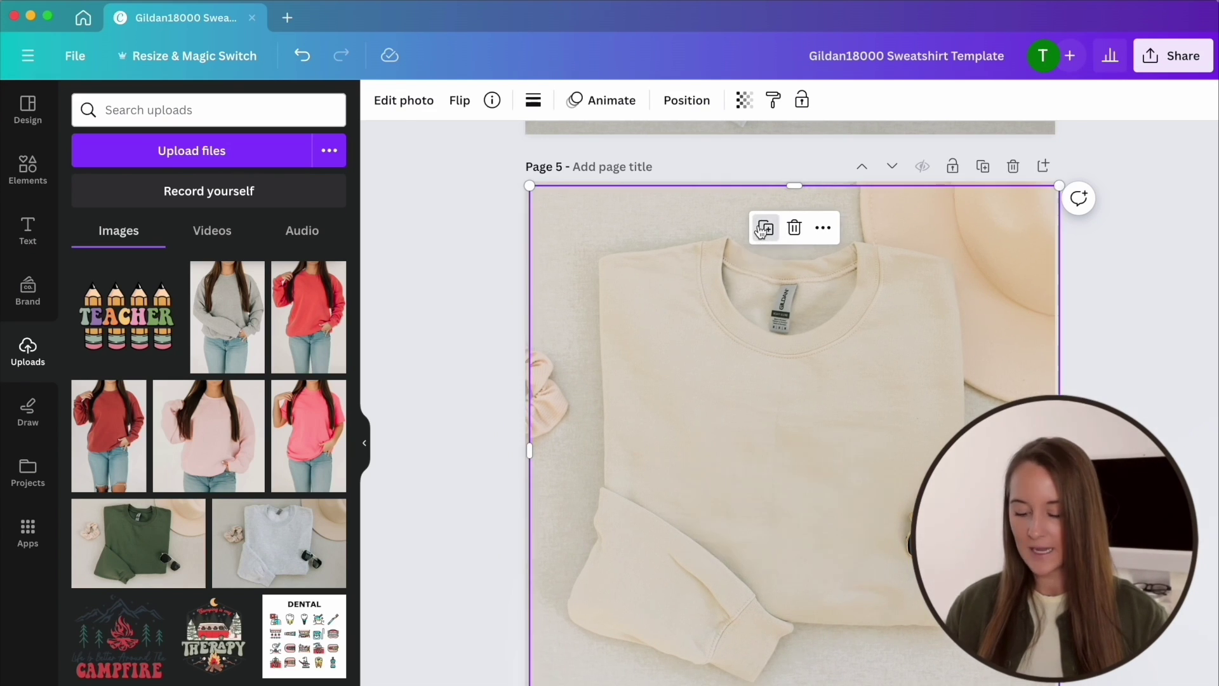
left_click(405, 101)
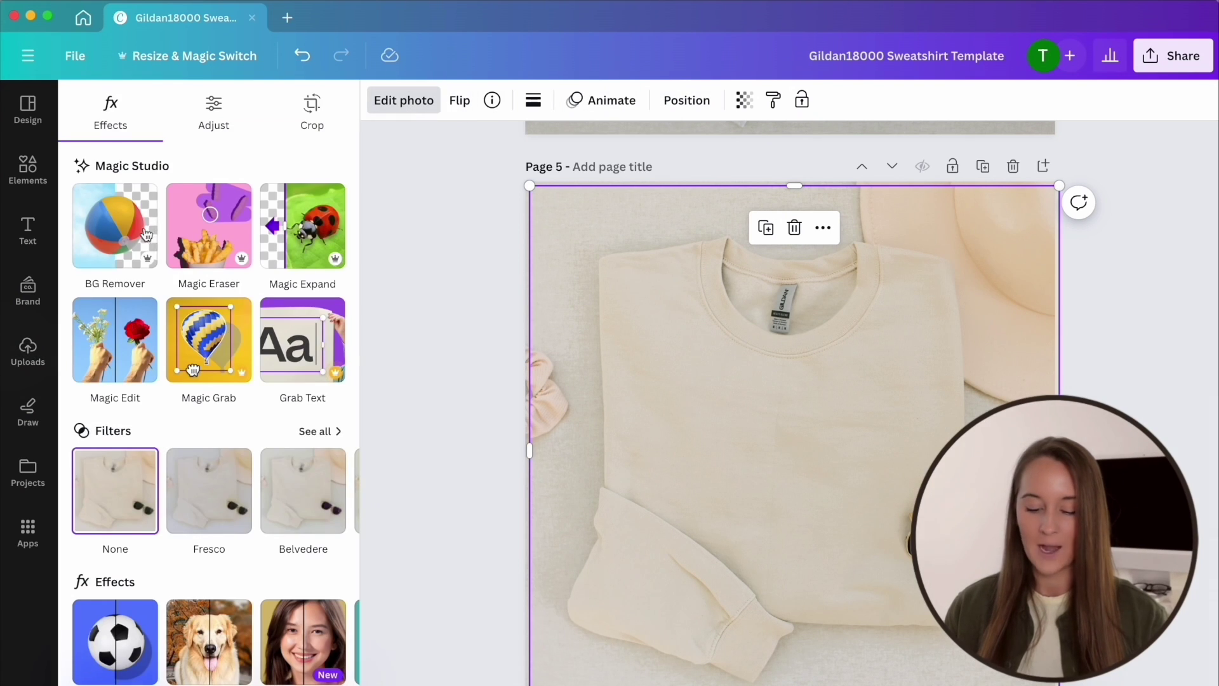
left_click(146, 235)
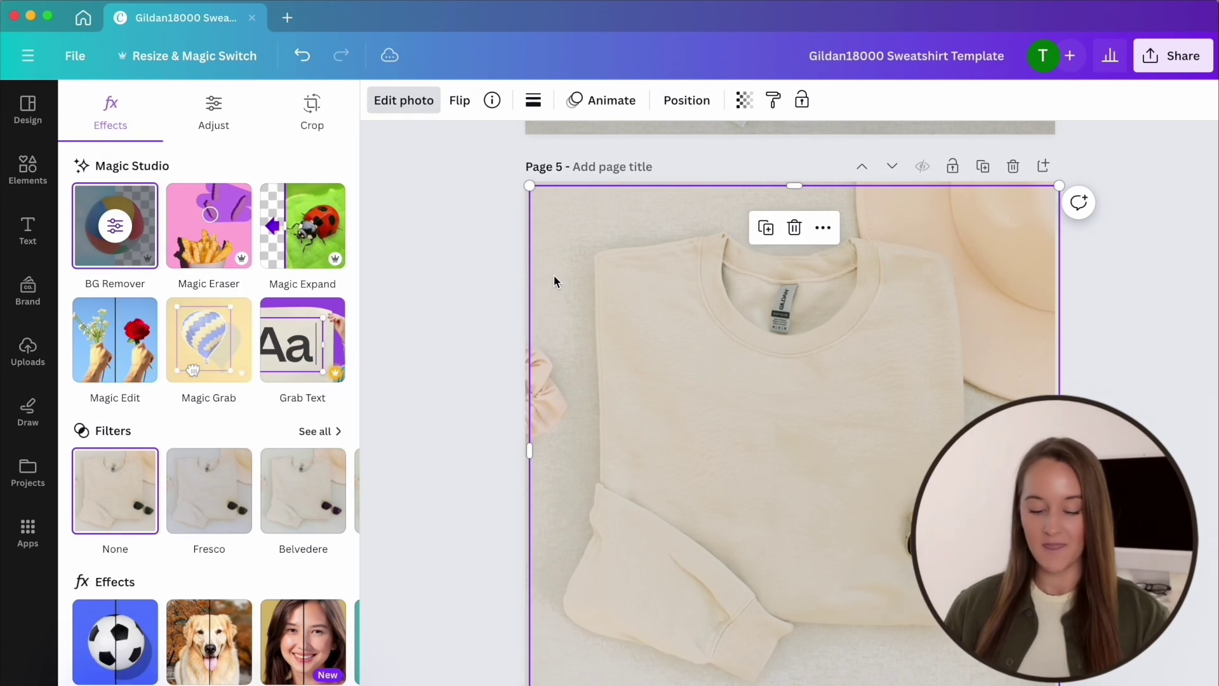
left_click(120, 236)
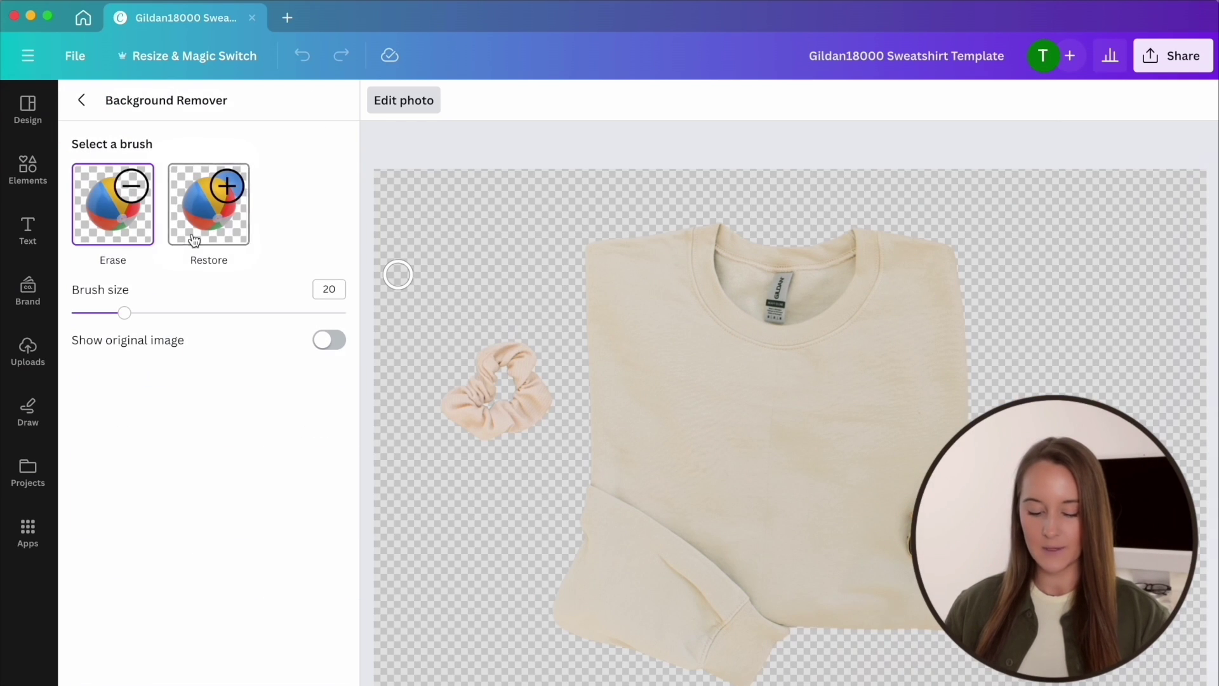
left_click(131, 313)
left_click_drag(131, 313, 212, 312)
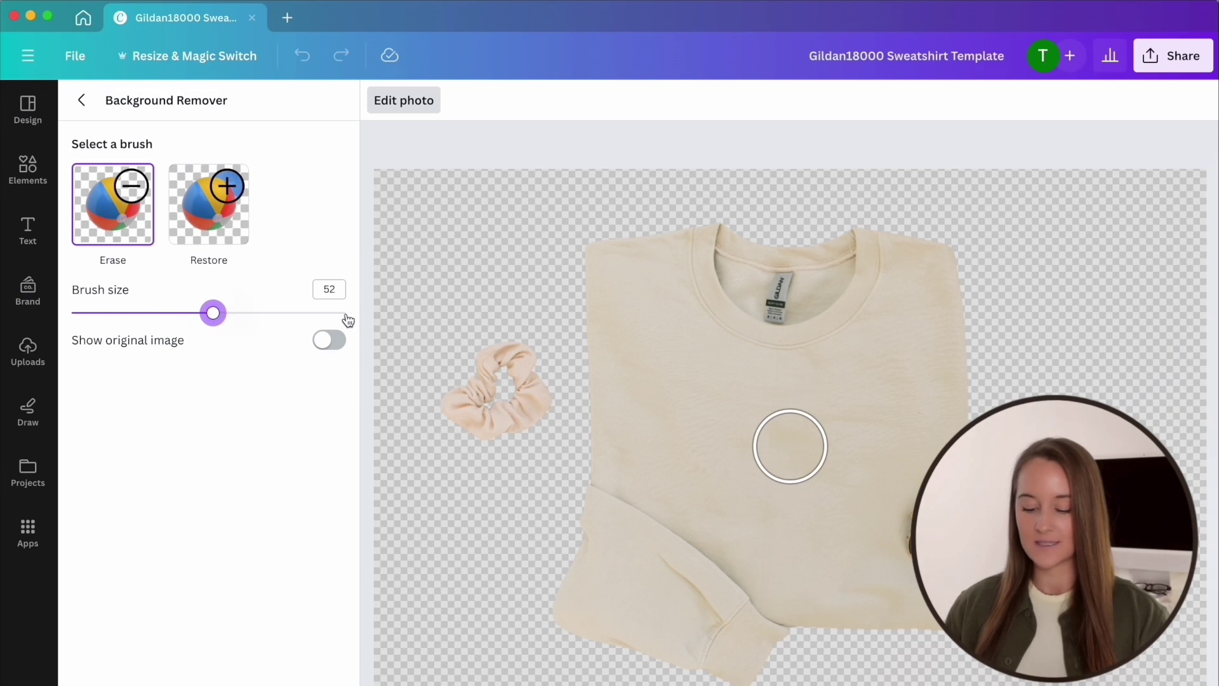
- Erase the scrunchie, sweatshirt body and cuff tip, leaving only the lower-left sleeve
mouse_move(503, 400)
left_mouse_down()
mouse_move(469, 382)
mouse_move(496, 395)
mouse_move(616, 267)
mouse_move(877, 293)
mouse_move(684, 267)
mouse_move(993, 283)
mouse_move(924, 256)
mouse_move(950, 455)
mouse_move(927, 612)
mouse_move(852, 543)
mouse_move(798, 374)
mouse_move(848, 337)
mouse_move(859, 563)
left_mouse_up()
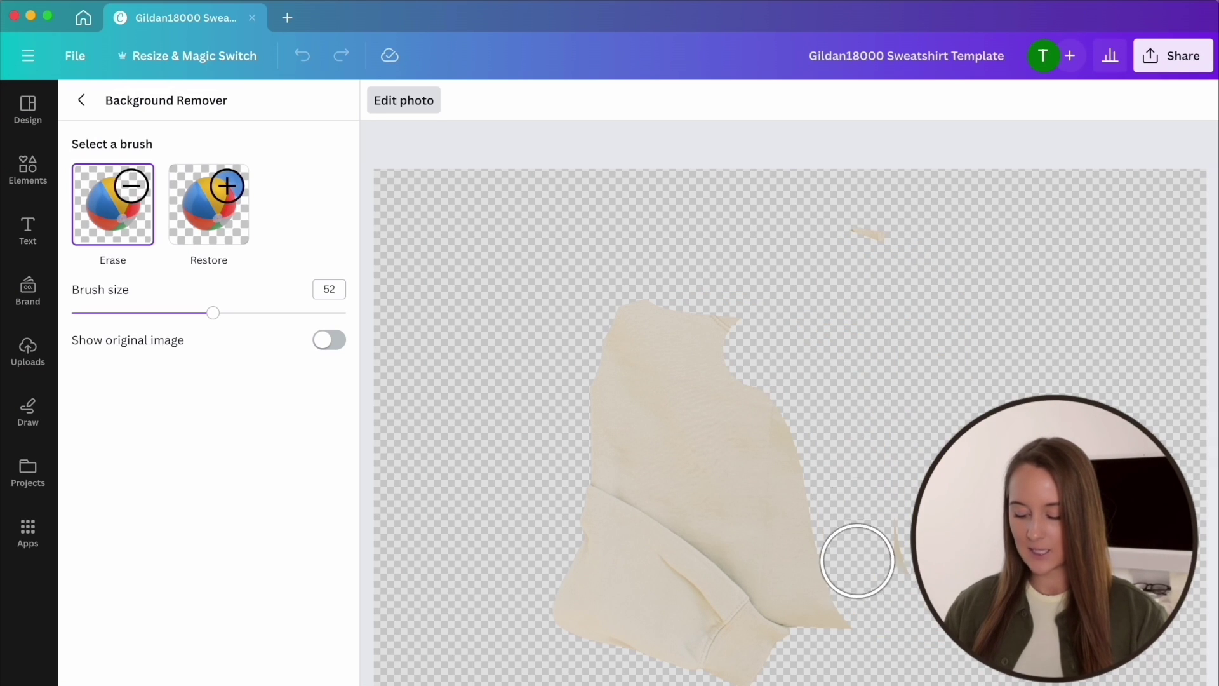
mouse_move(858, 251)
left_mouse_down()
mouse_move(898, 431)
mouse_move(895, 562)
mouse_move(758, 452)
mouse_move(557, 355)
mouse_move(628, 337)
mouse_move(783, 411)
mouse_move(722, 327)
left_mouse_up()
mouse_move(798, 571)
left_mouse_down()
mouse_move(823, 595)
mouse_move(790, 587)
mouse_move(674, 463)
mouse_move(622, 431)
mouse_move(729, 468)
mouse_move(813, 530)
left_mouse_up()
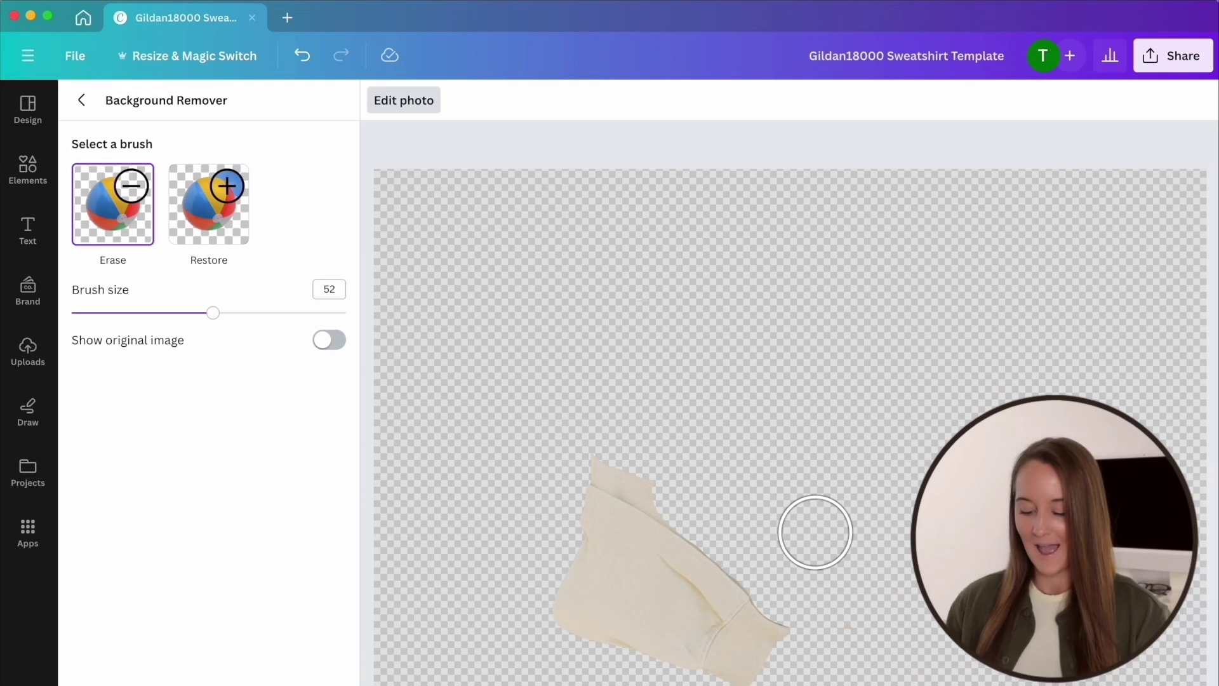
mouse_move(813, 531)
left_mouse_down()
mouse_move(700, 464)
mouse_move(675, 469)
mouse_move(602, 445)
left_mouse_up()
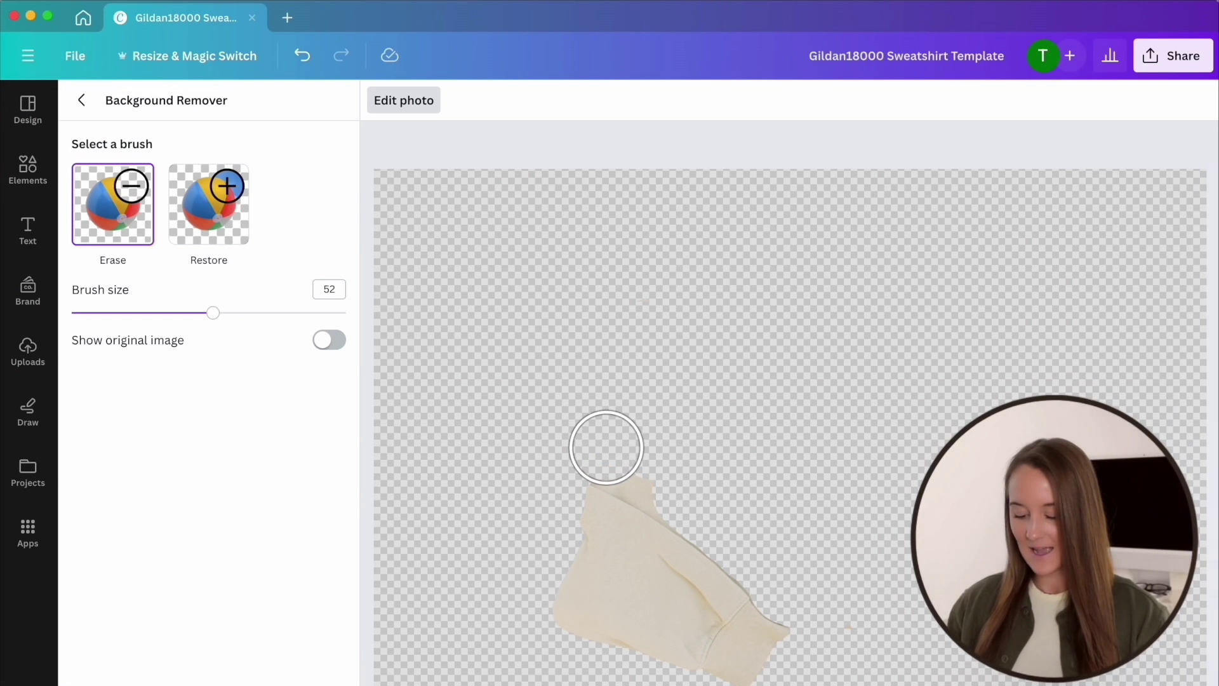
left_click_drag(626, 458, 711, 507)
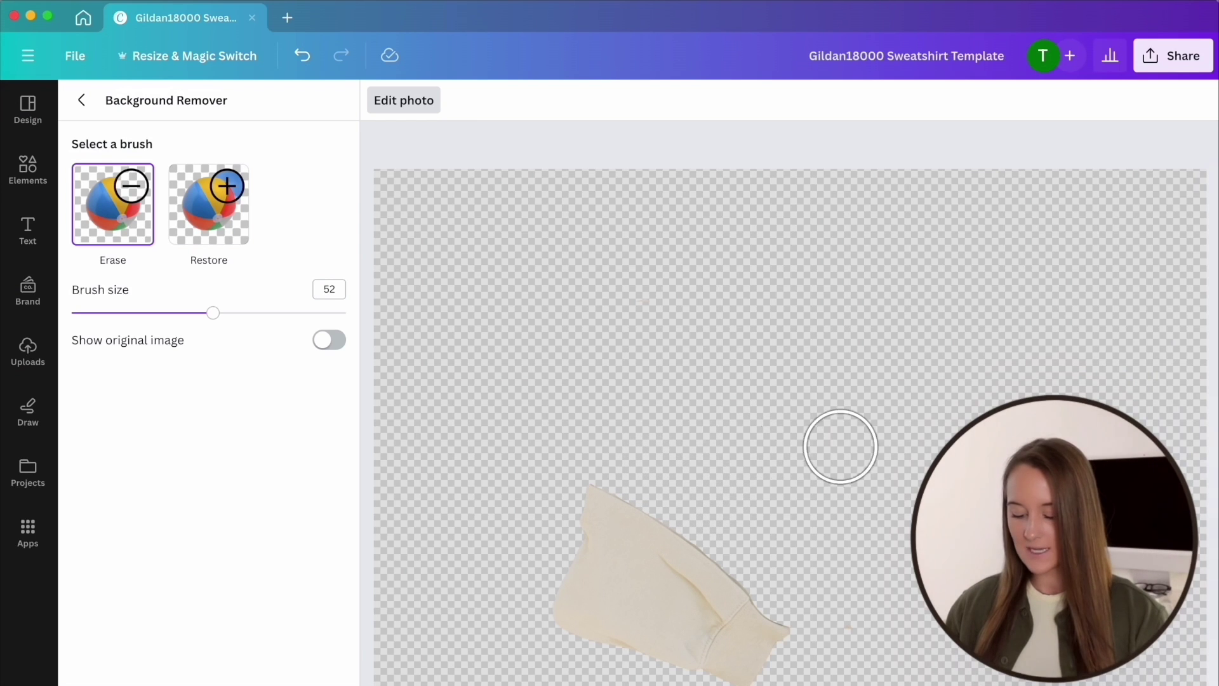
left_click(81, 100)
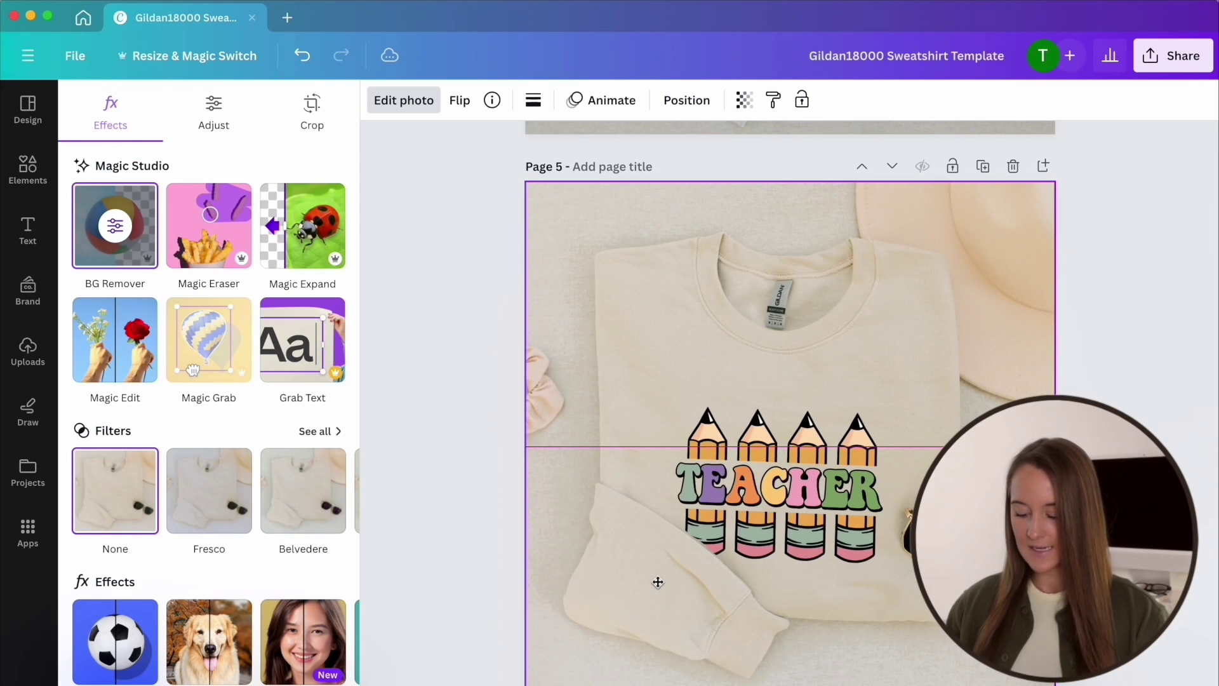
- Reopen the Uploads image library from the sidebar
left_click(27, 351)
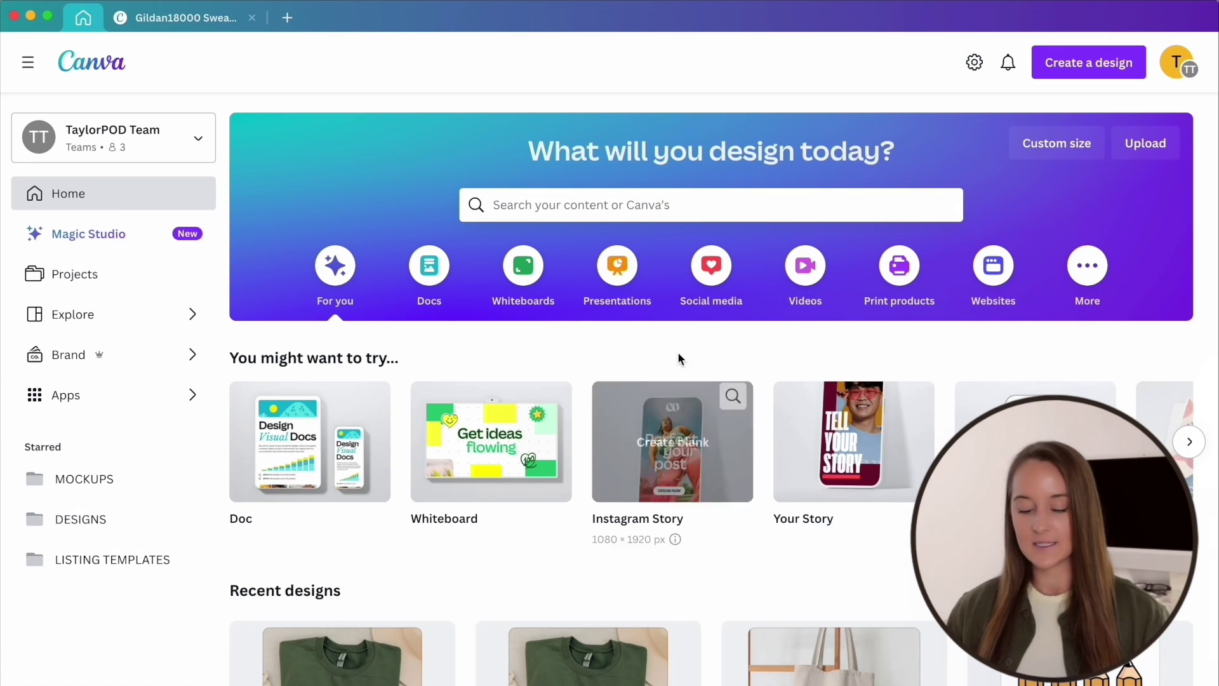
- Browse the saved Projects to find the floral TEACHER design
left_click(92, 273)
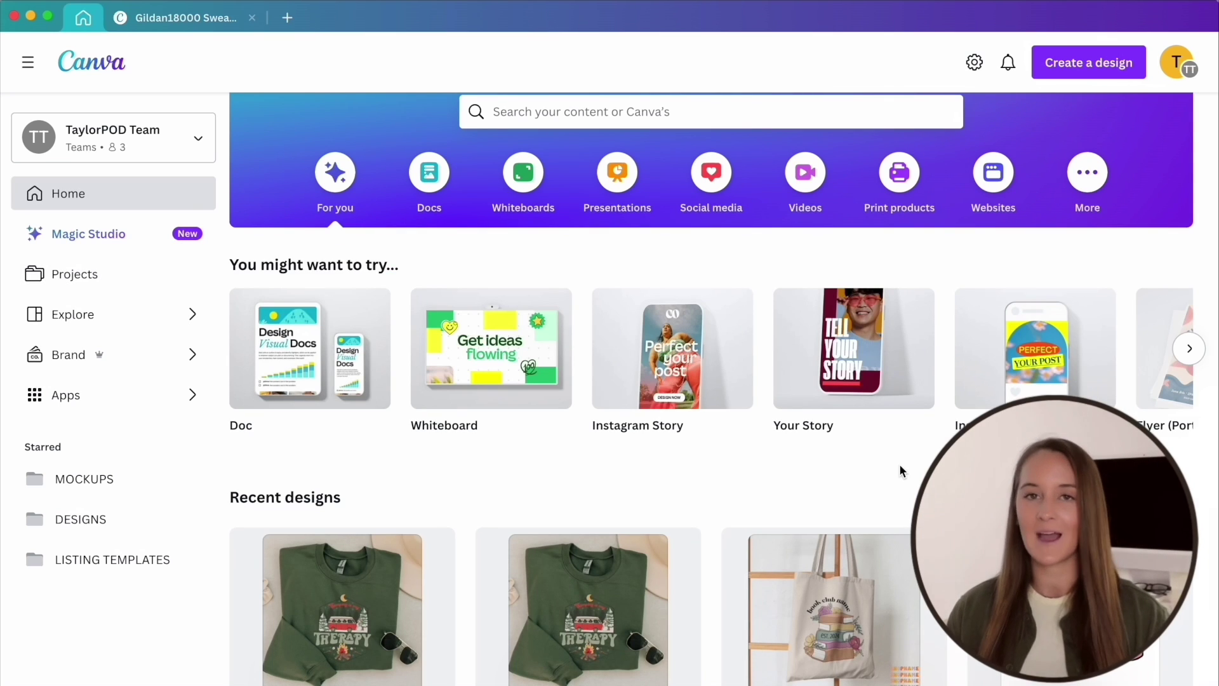
scroll(899, 466, "down", 3)
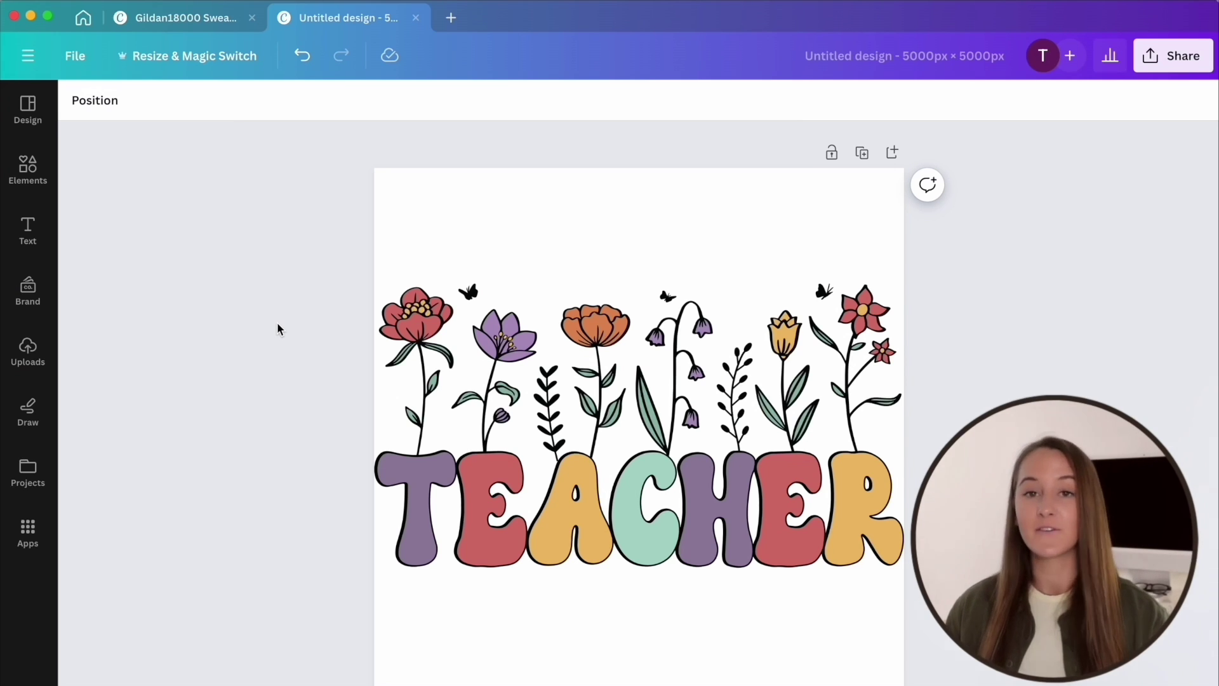
- Retitle the design 'TEACHER FLOWER DESIGN'
left_click(838, 57)
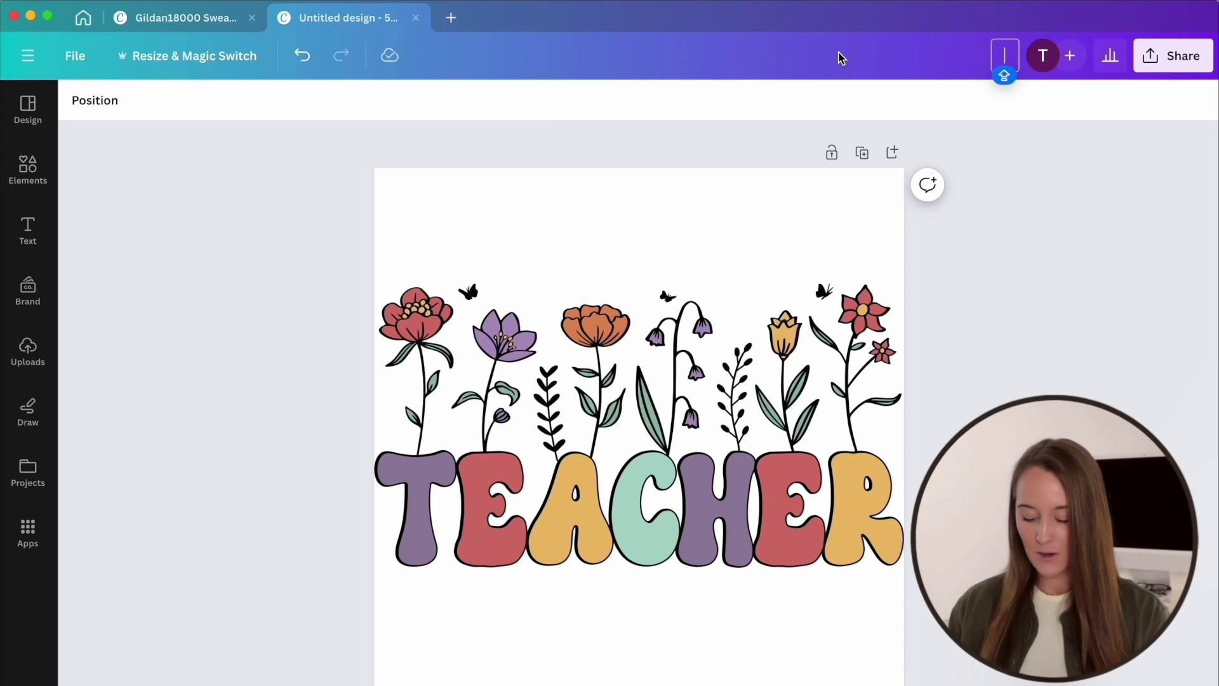
type("TEA")
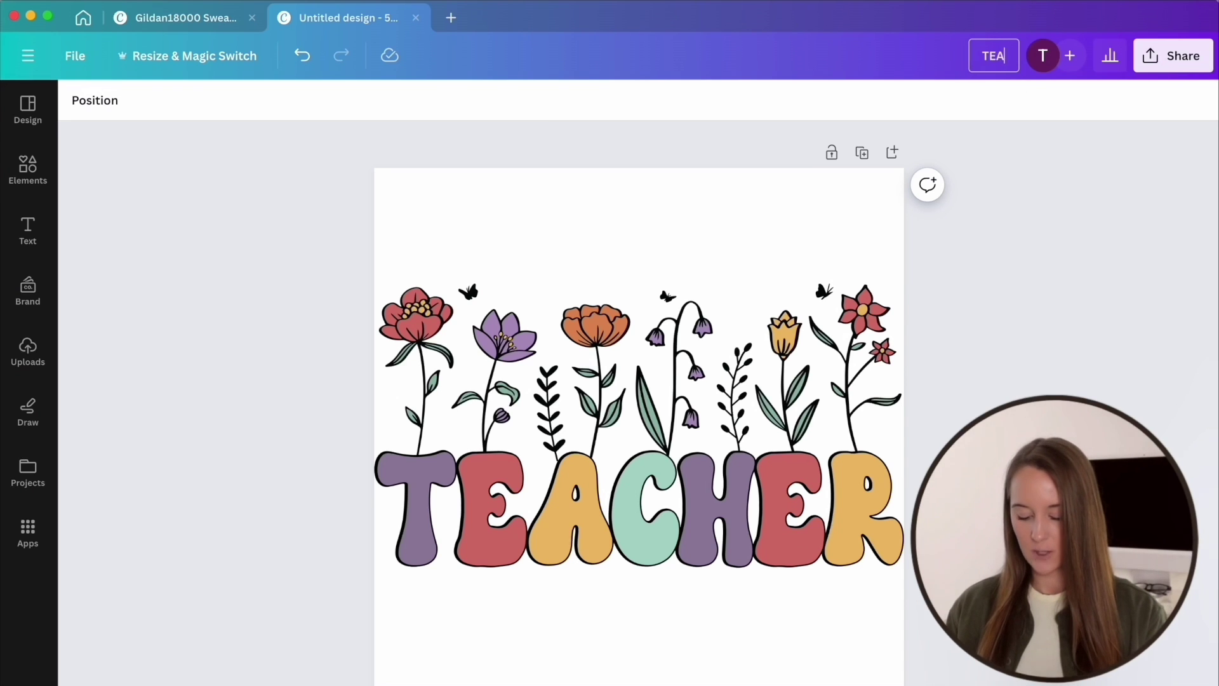
type("CHER FLOWER DESIGN")
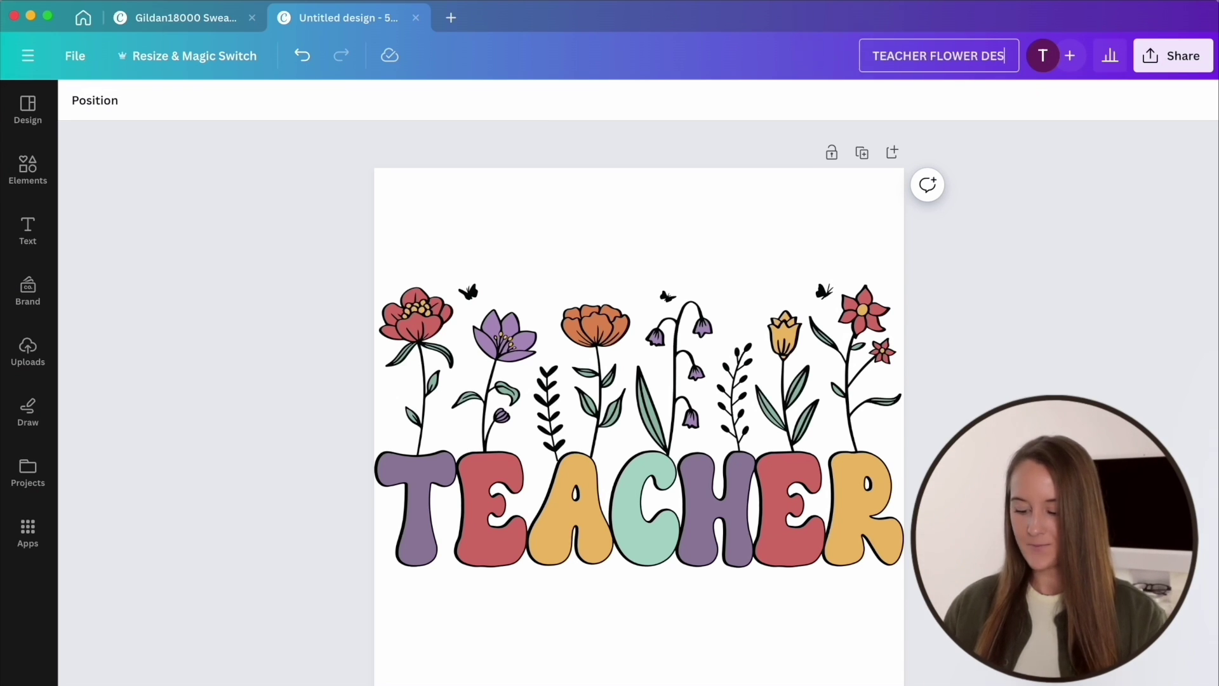
key("Return")
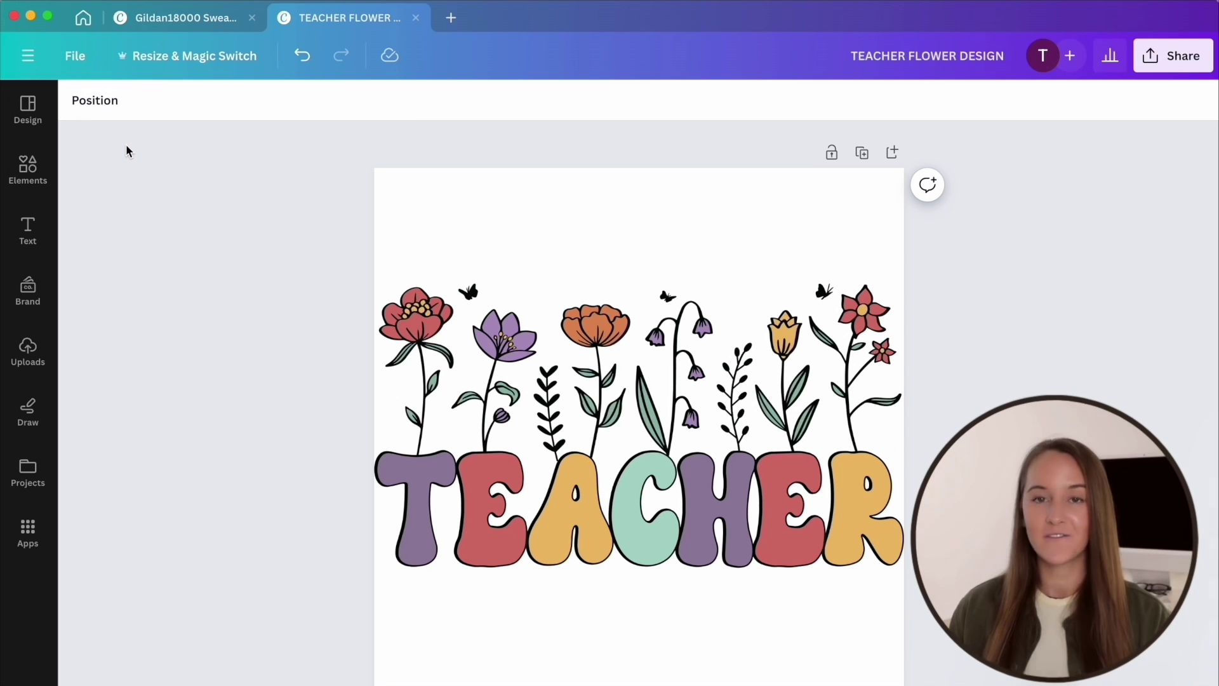
- Save the design via File > Save to folder into DESIGNS > PROFESSIONS > TEACHER
left_click(74, 58)
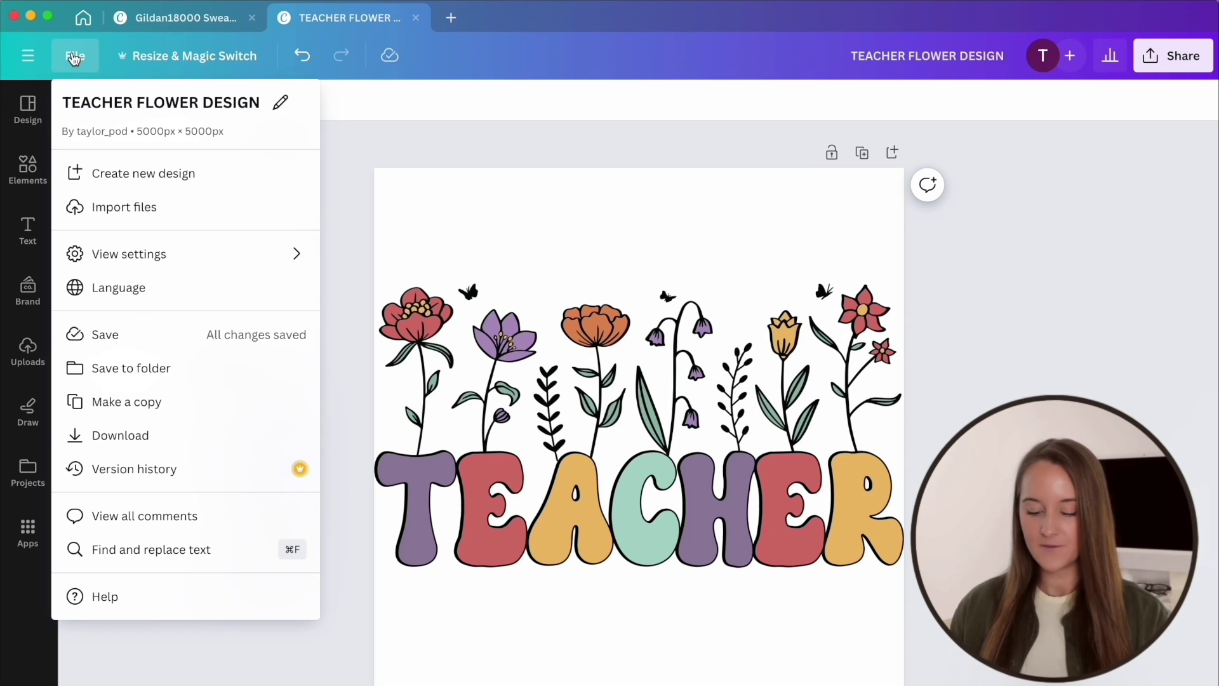
left_click(169, 369)
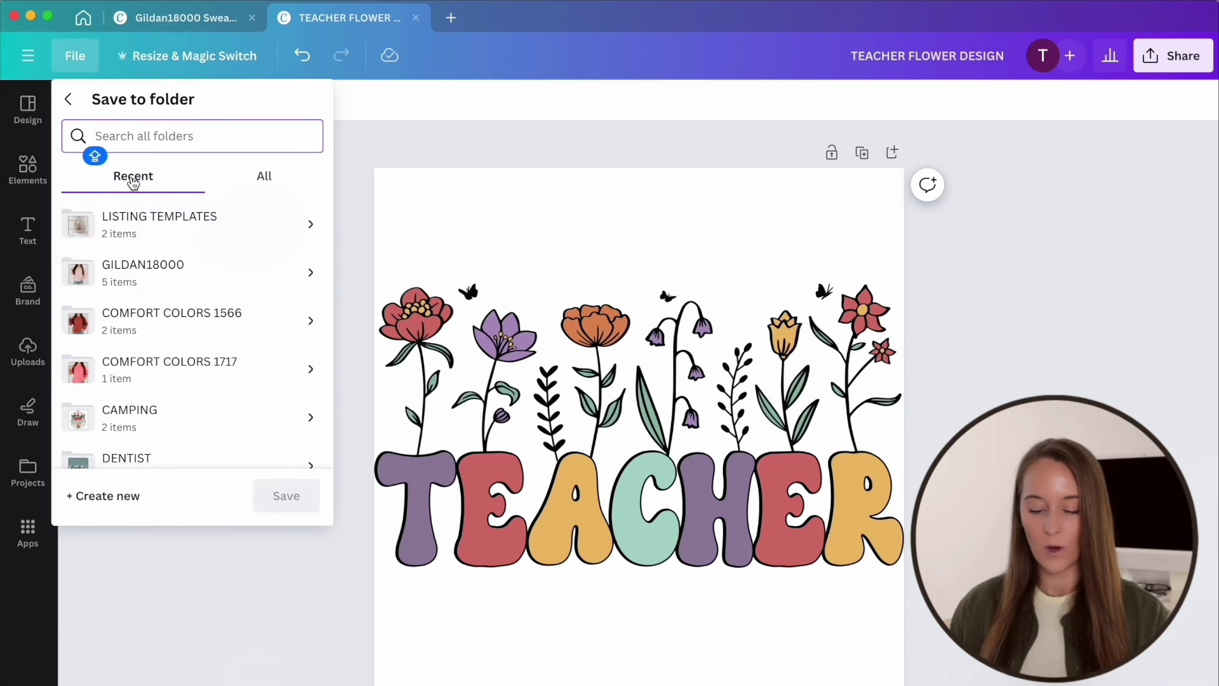
left_click(269, 191)
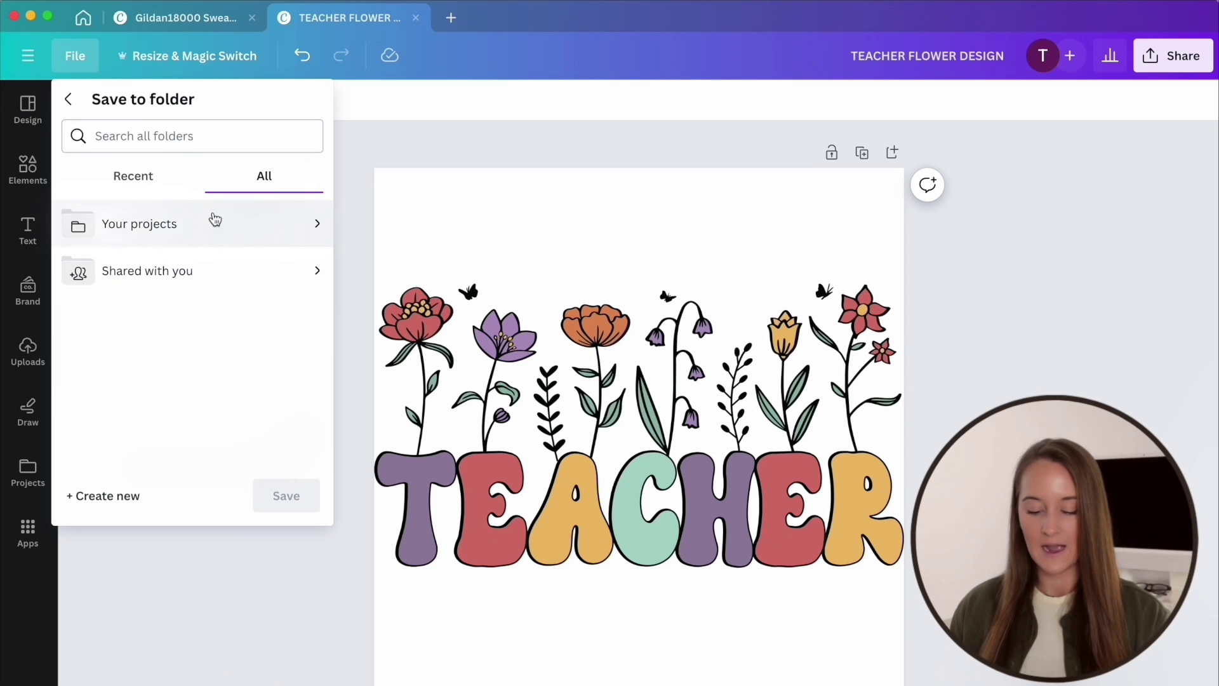
left_click(191, 228)
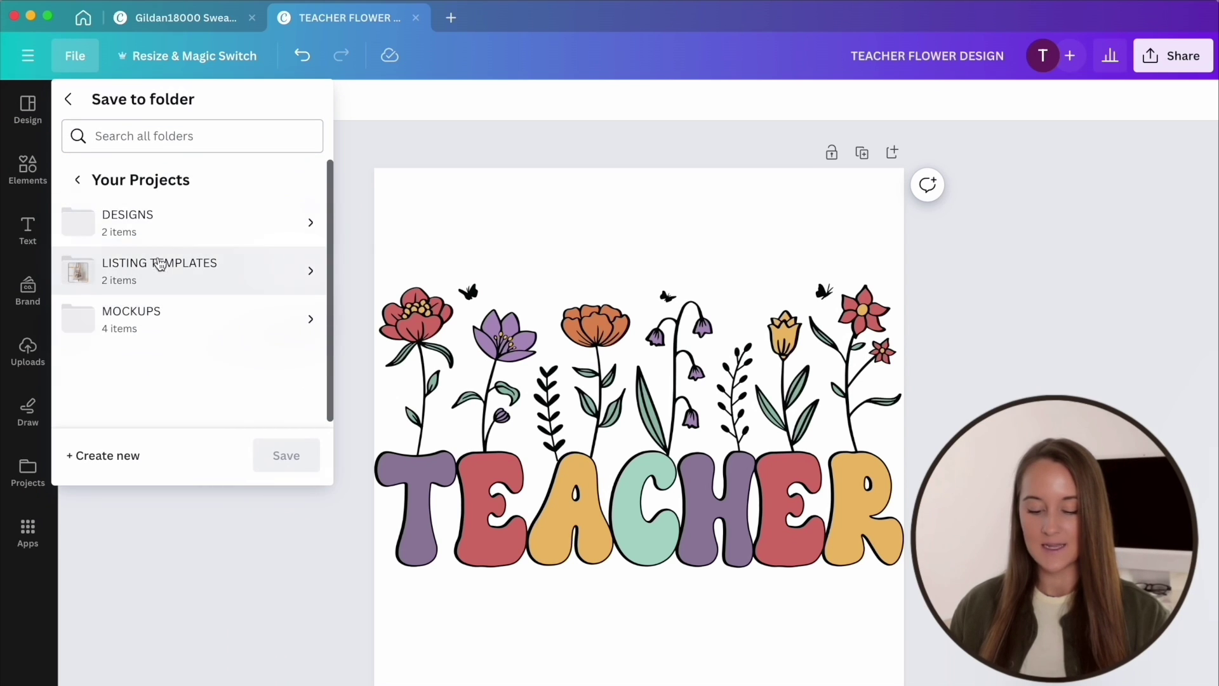
left_click(150, 233)
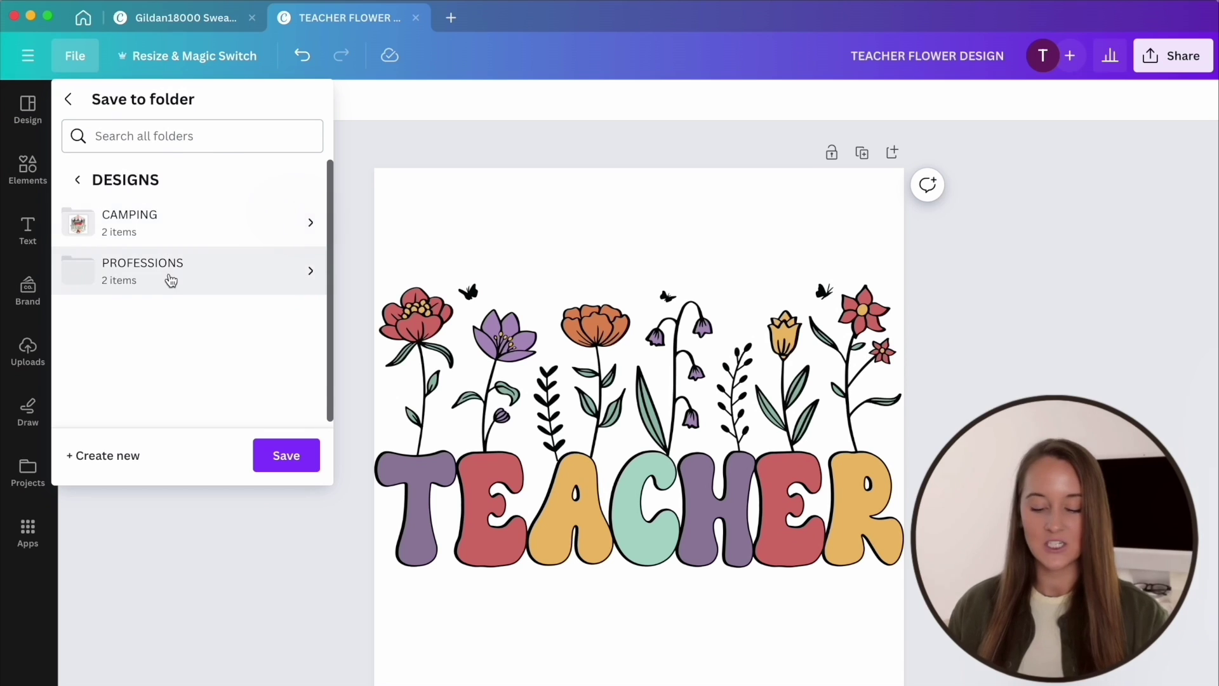
left_click(166, 278)
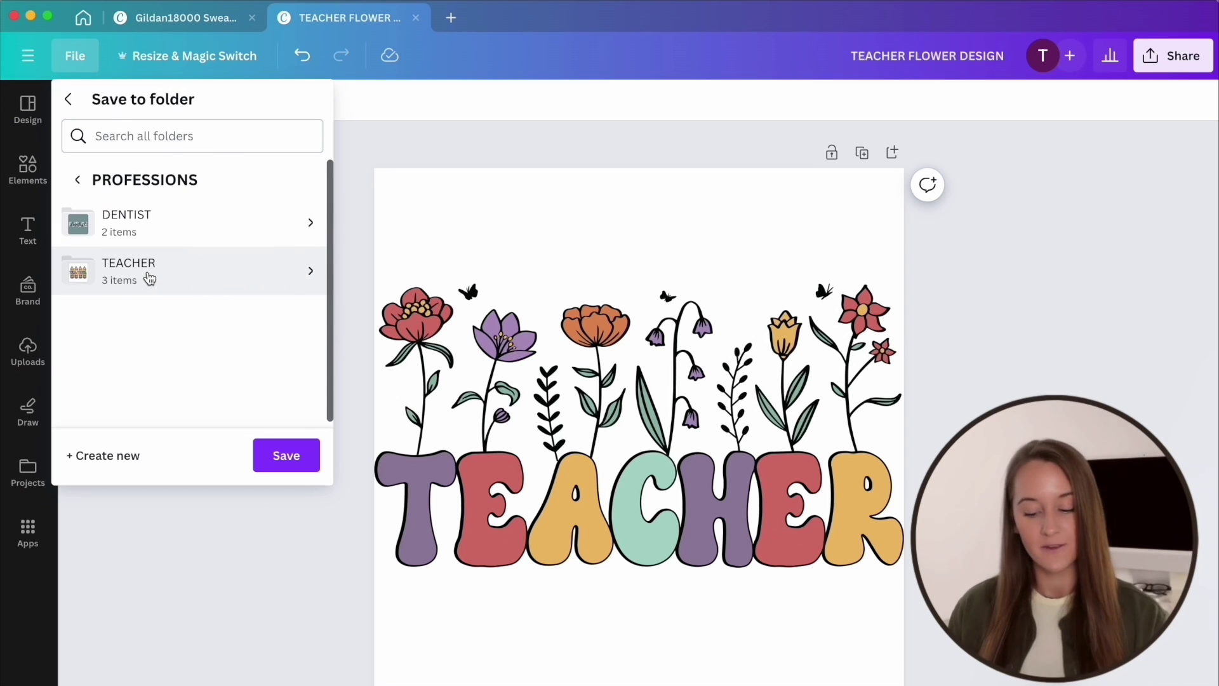
left_click(150, 278)
left_click(277, 467)
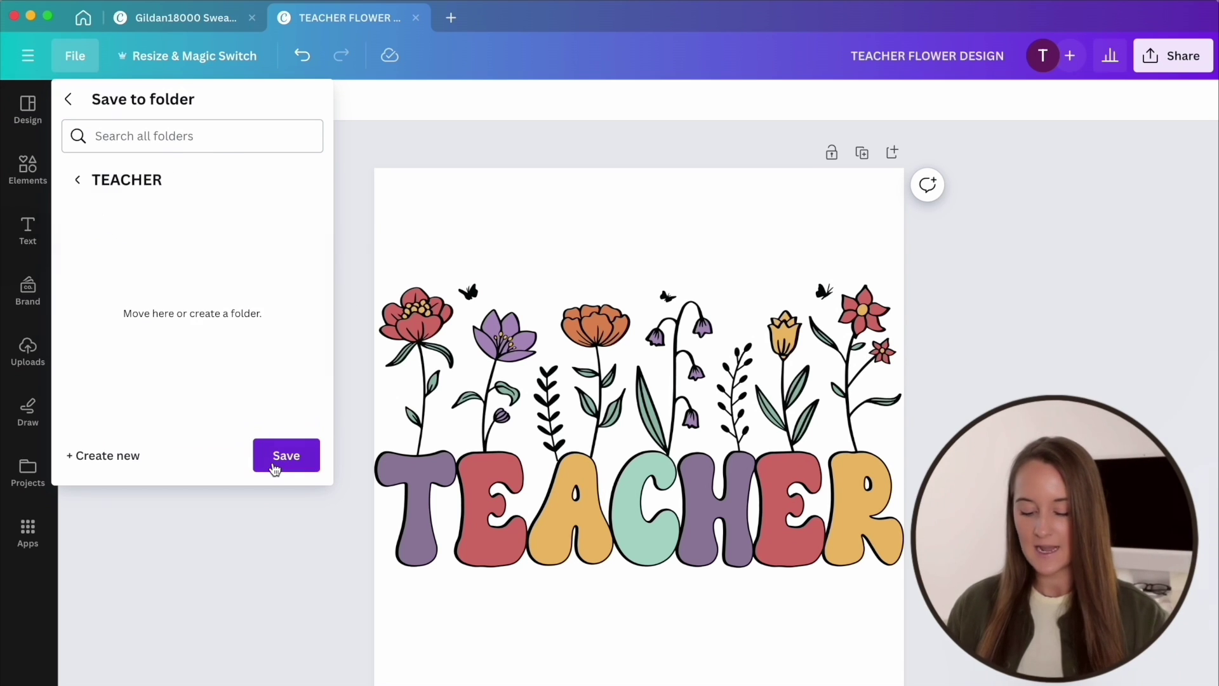
left_click(362, 359)
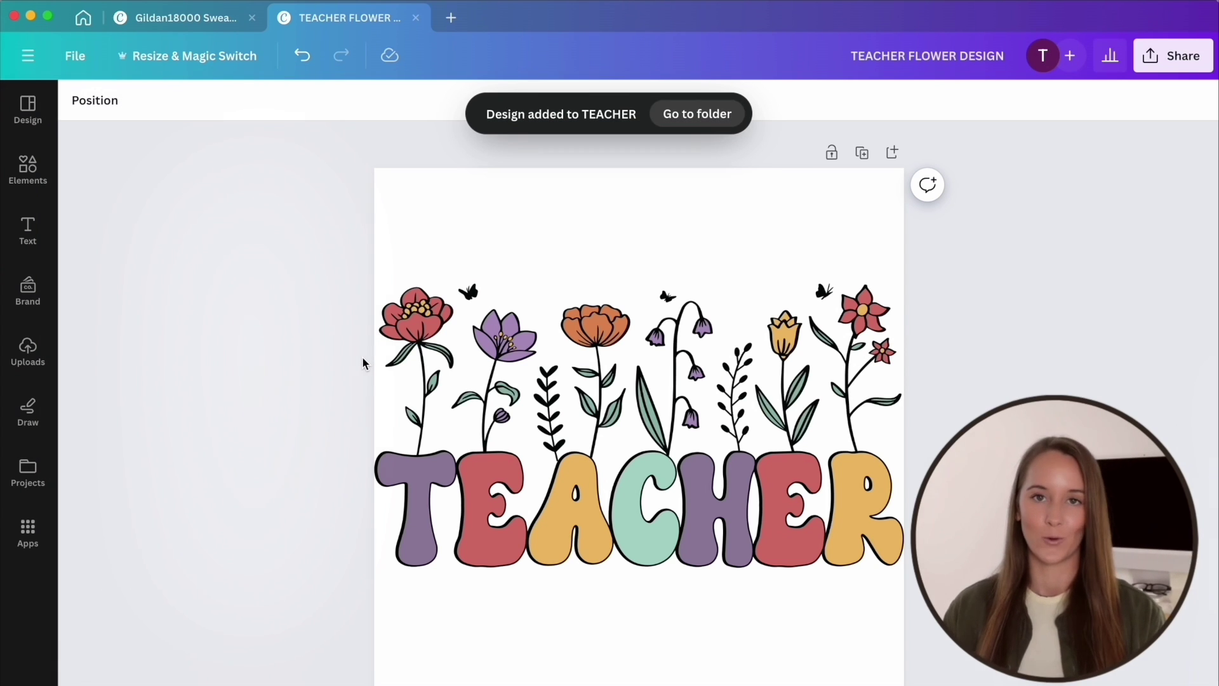